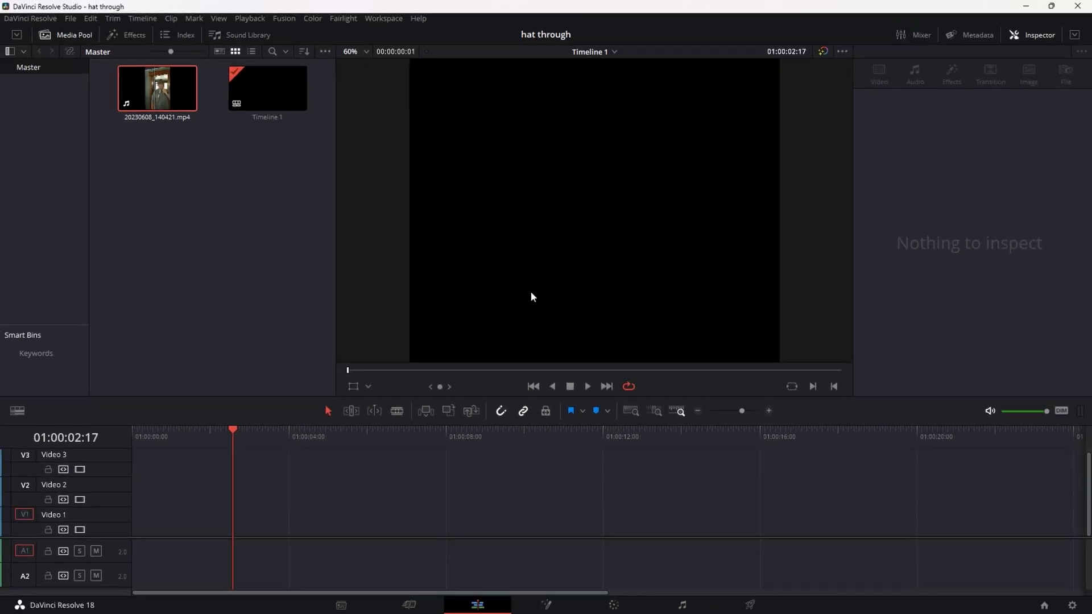
- Zoom the viewer to fit the vertical frame, then load the doorway clip 20230608_140421.mp4
scroll(532, 294, down, 5)
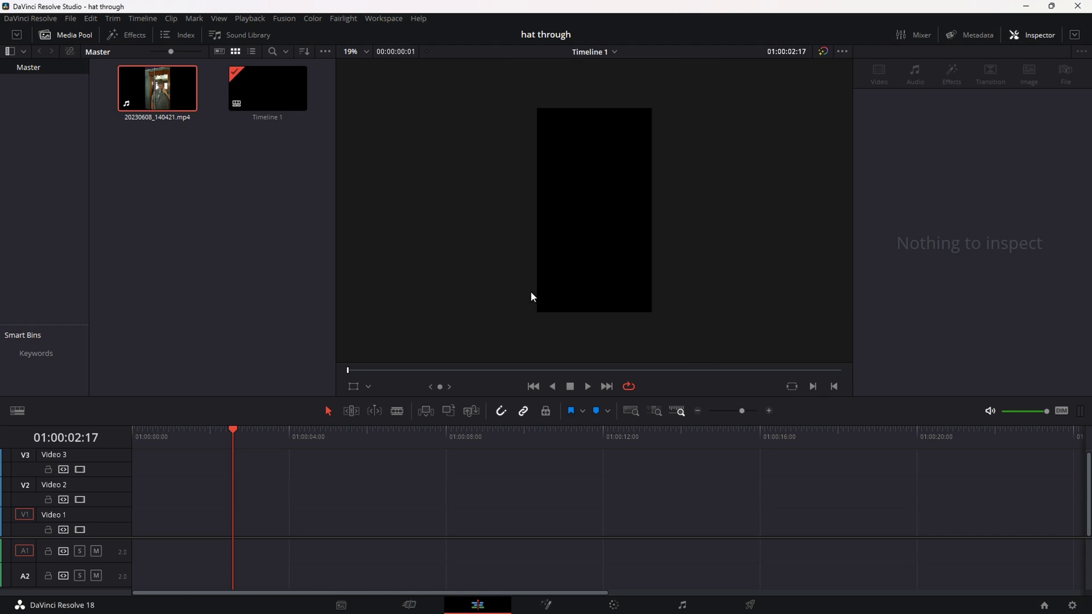
scroll(532, 293, up, 3)
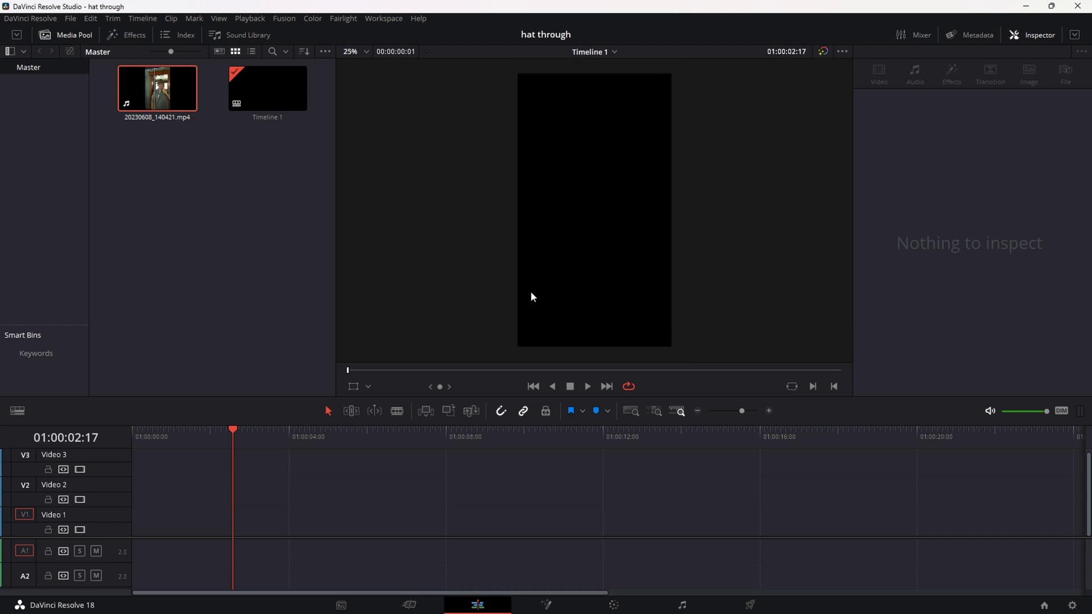
double_click(144, 103)
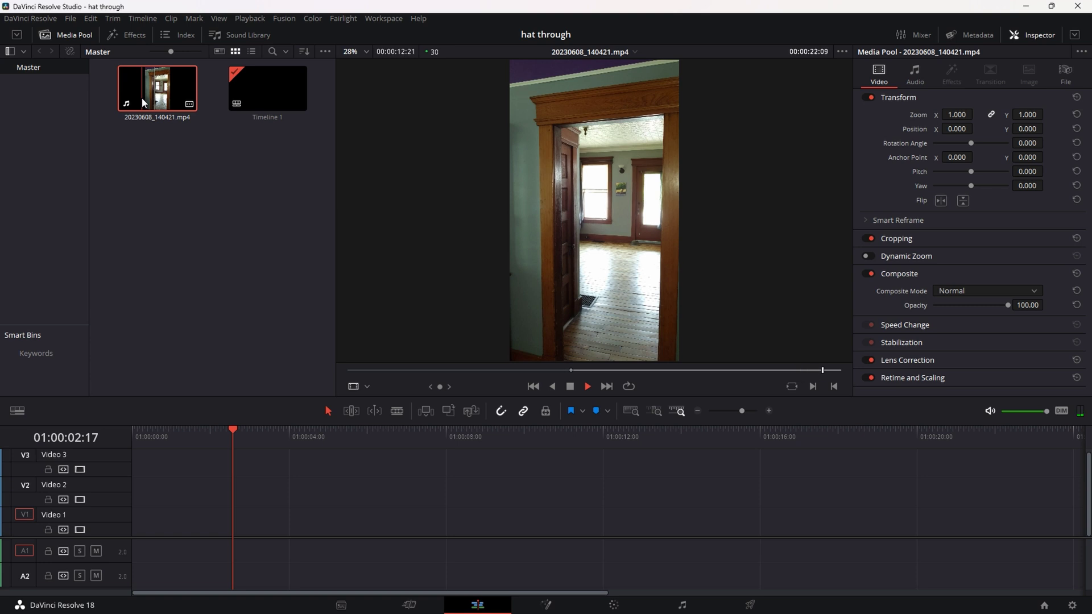
- Confirm the 1080x1920 timeline format in Project Settings and cancel without changes
mouse_move(618, 101)
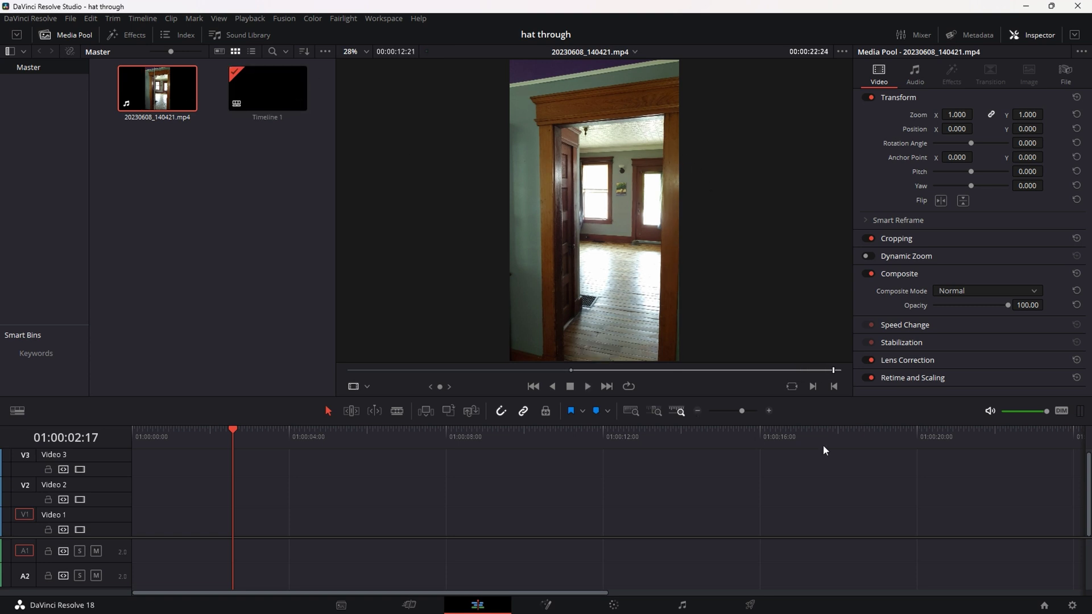
click(1072, 608)
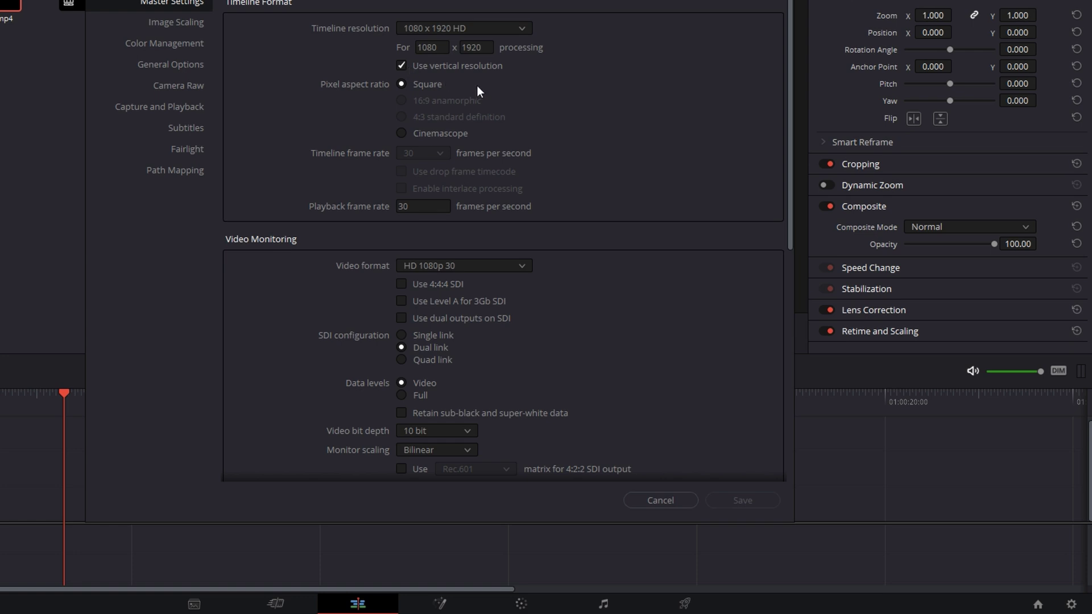
click(660, 500)
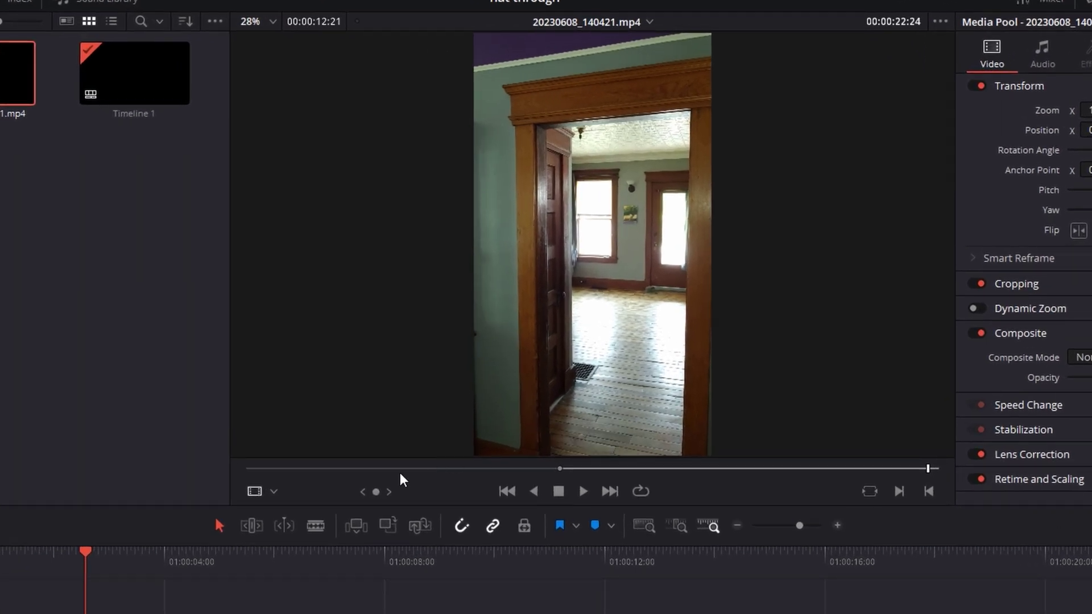
mouse_move(401, 470)
mouse_down()
mouse_move(373, 471)
mouse_move(414, 490)
mouse_move(551, 505)
mouse_move(566, 496)
mouse_move(470, 507)
mouse_move(559, 499)
mouse_move(506, 490)
mouse_move(563, 496)
mouse_move(437, 481)
mouse_up()
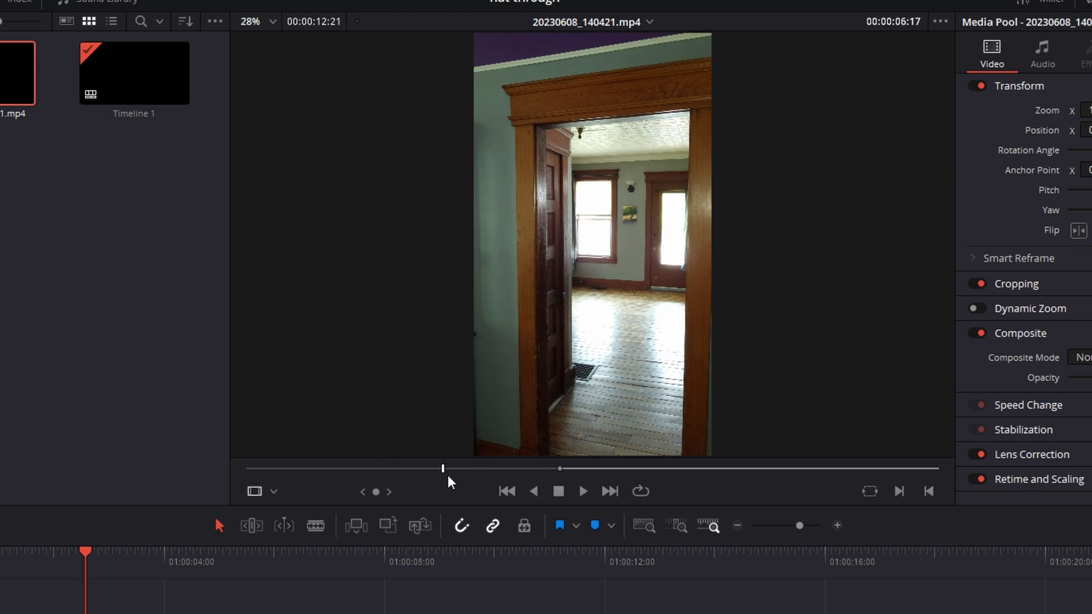
drag(448, 476, 565, 477)
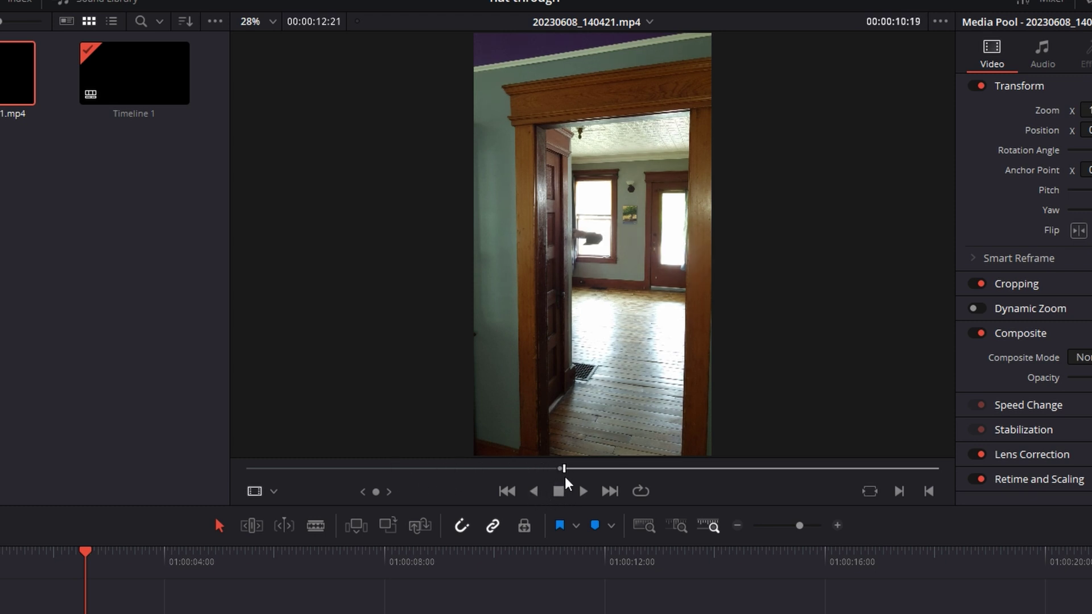
click(583, 491)
click(884, 468)
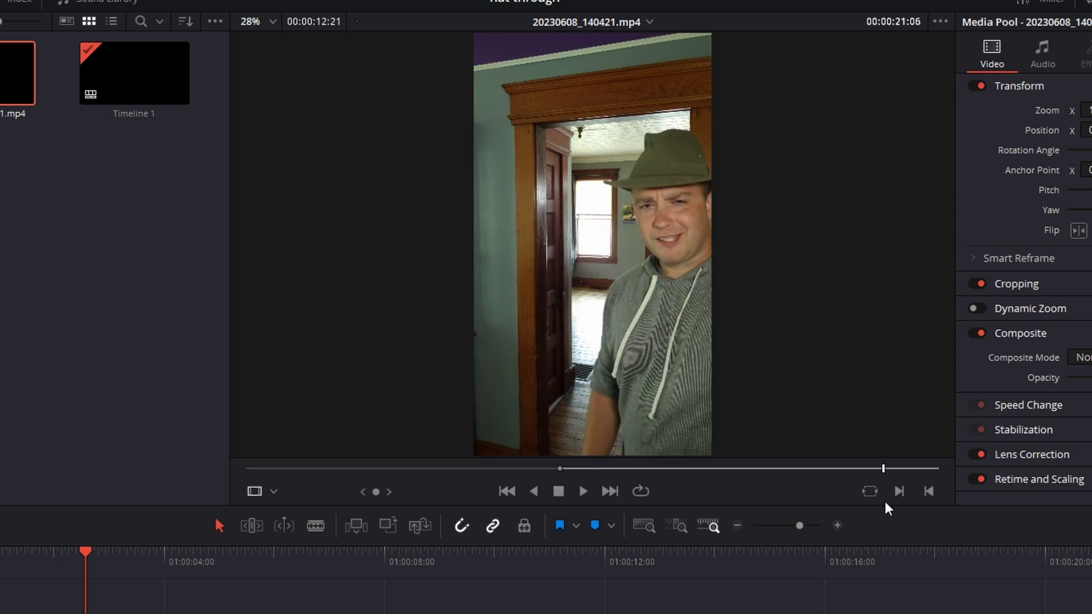
click(865, 468)
click(729, 468)
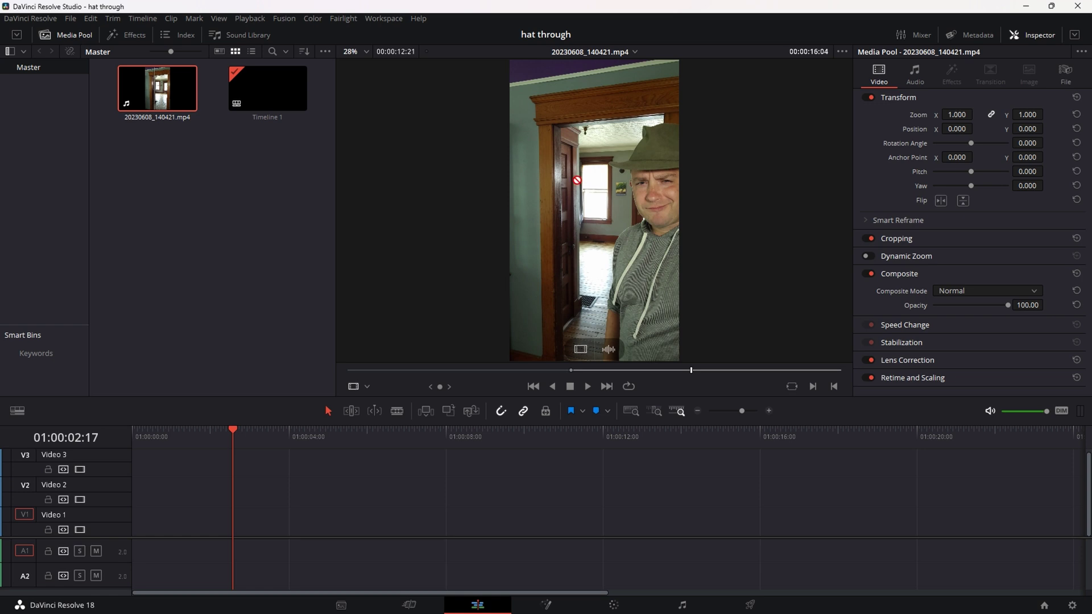
drag(582, 176, 132, 528)
- Play the doorway clip on Video 1 from the start and pause near the cut point
click(143, 443)
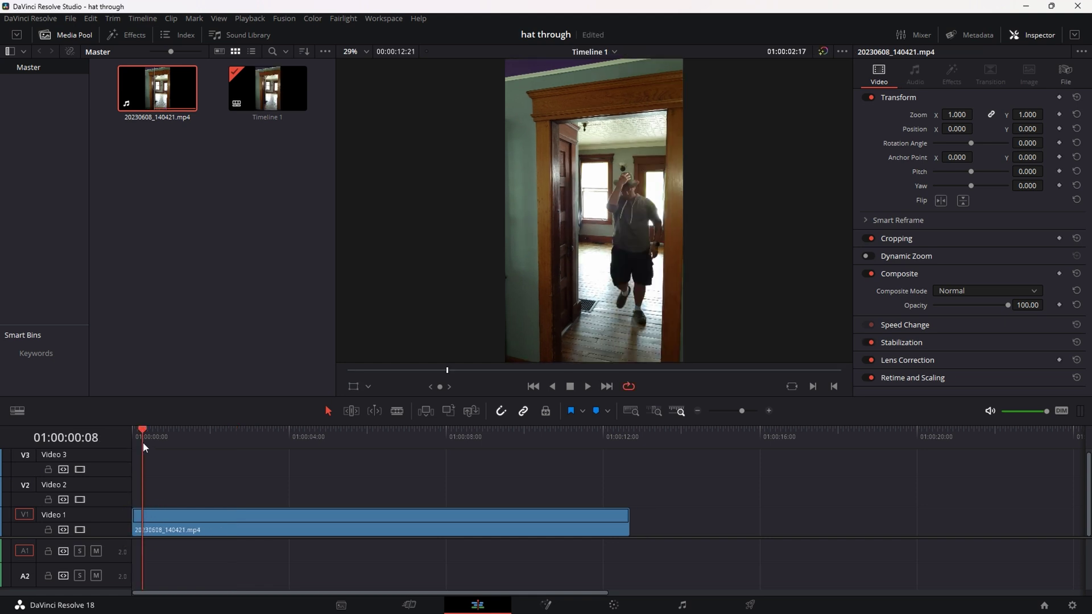
key(space)
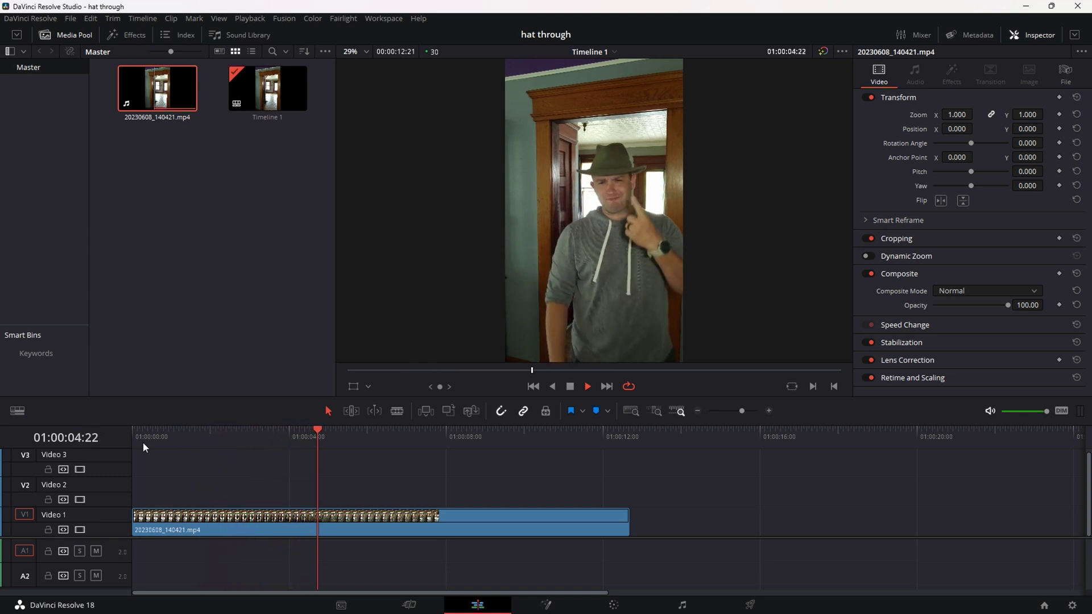
key(space)
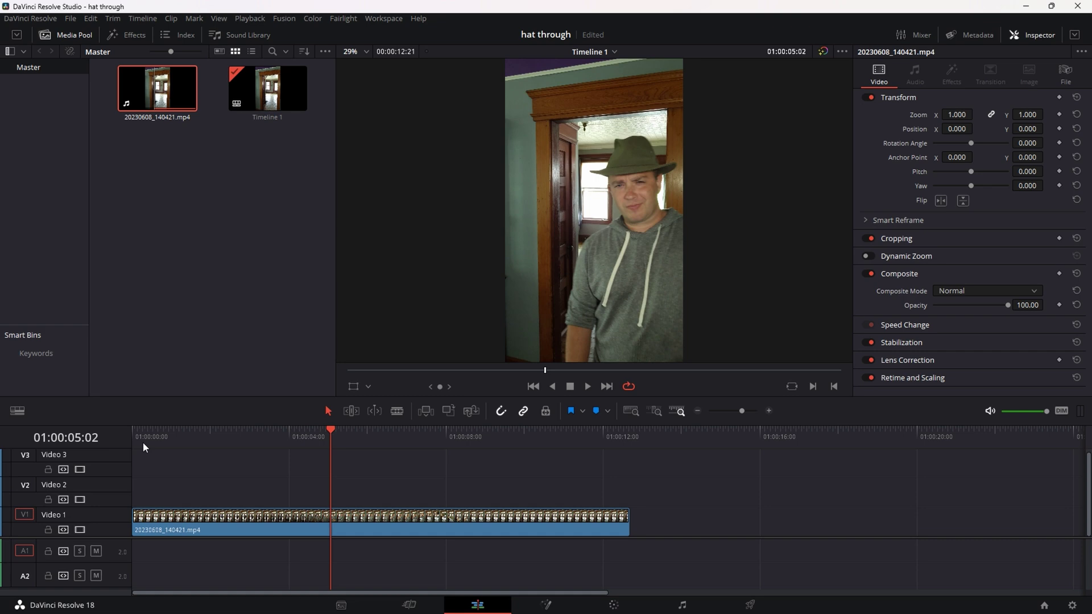
key(space)
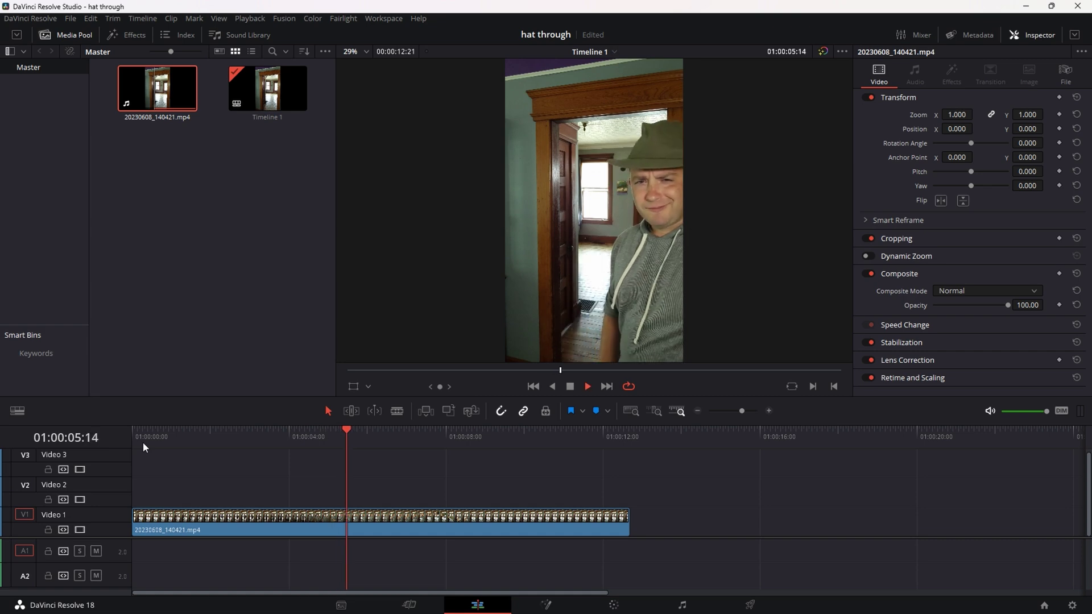
key(space)
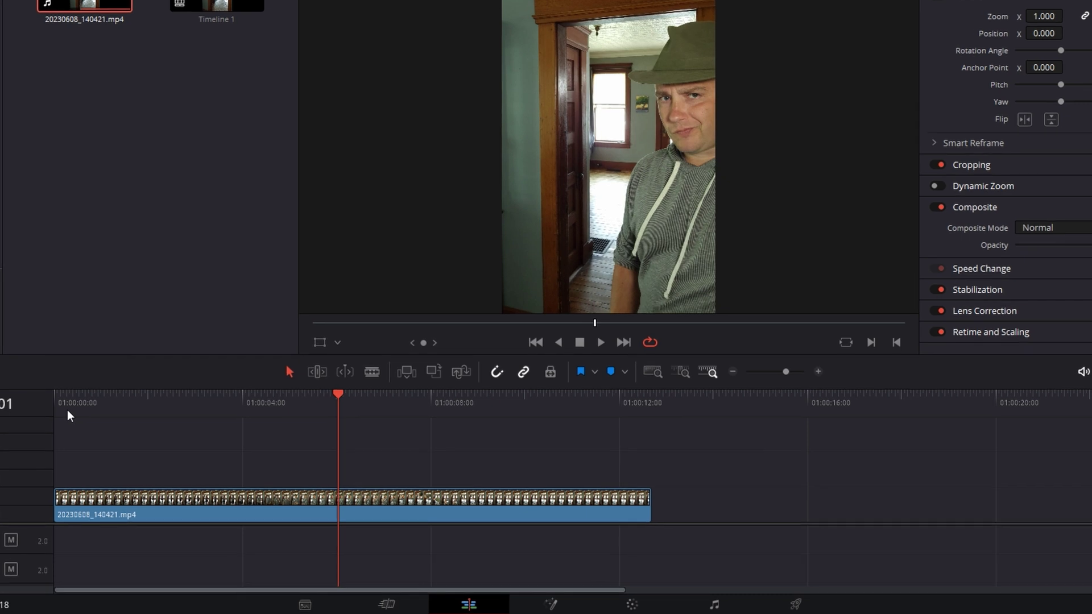
- Step frame by frame to 01:00:05:22 and cut the clip there with the Blade tool
key(Left)
key(Left)
key(Left)
key(Left)
key(Left)
key(Left)
key(Left)
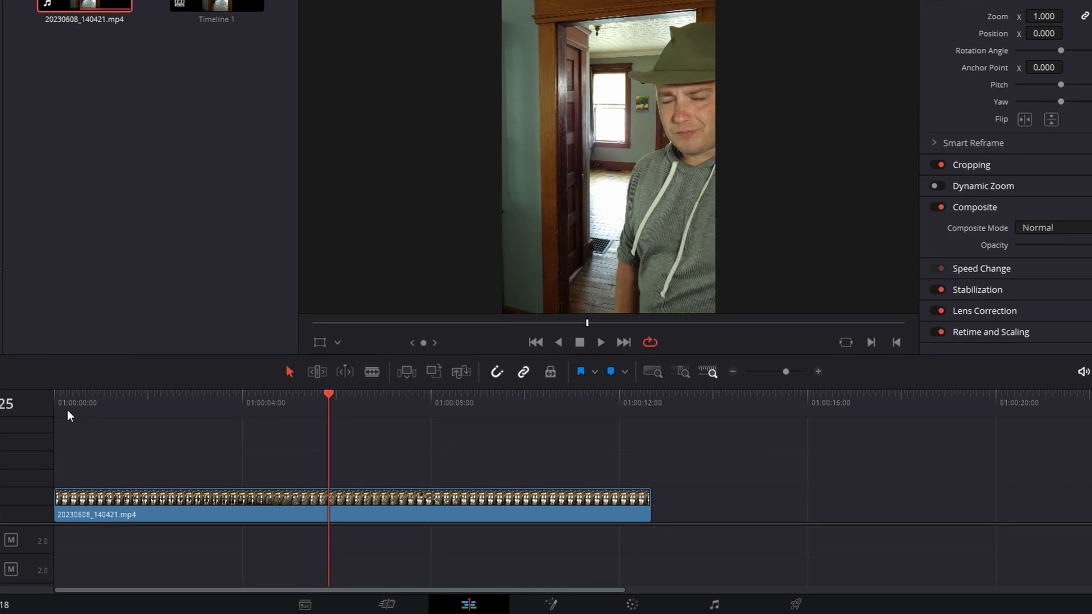
key(Left)
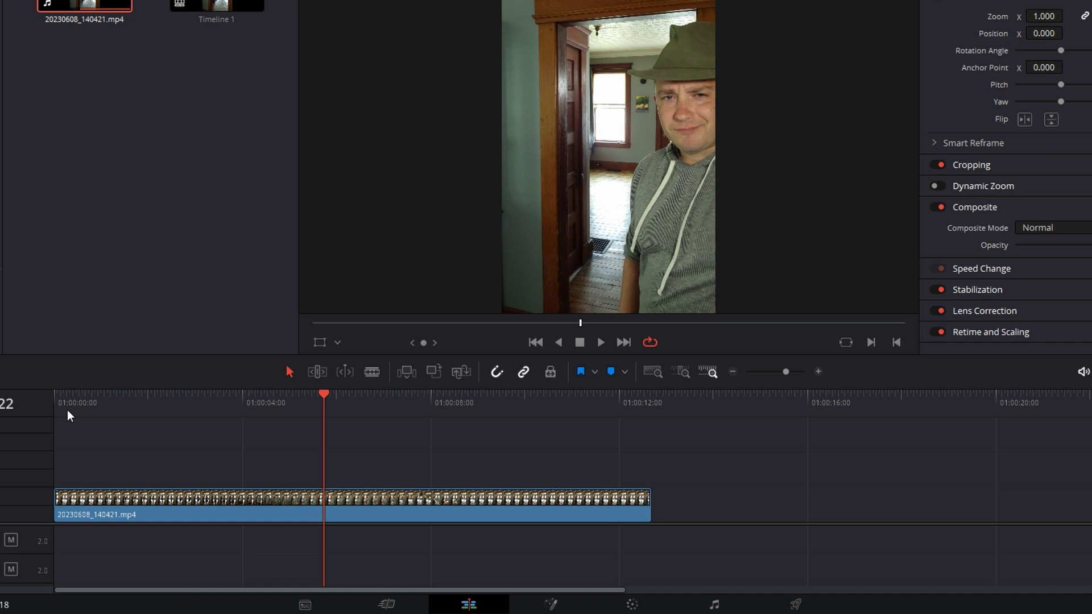
key(Right)
key(Left)
key(b)
click(329, 503)
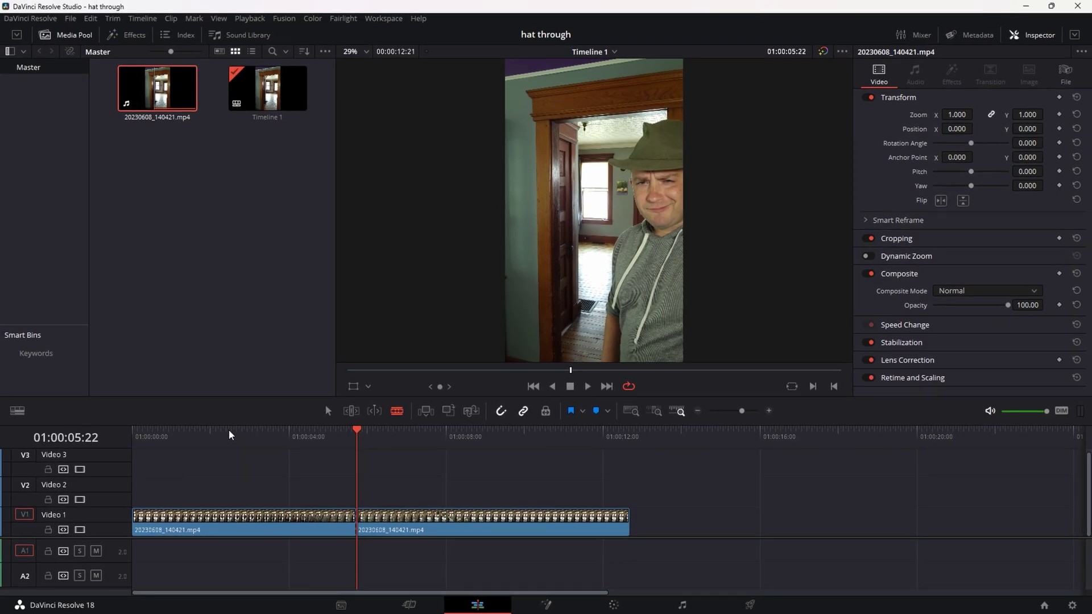
- Play back Timeline 1 from the start to review the cut at 01:00:05:22
drag(229, 429, 140, 453)
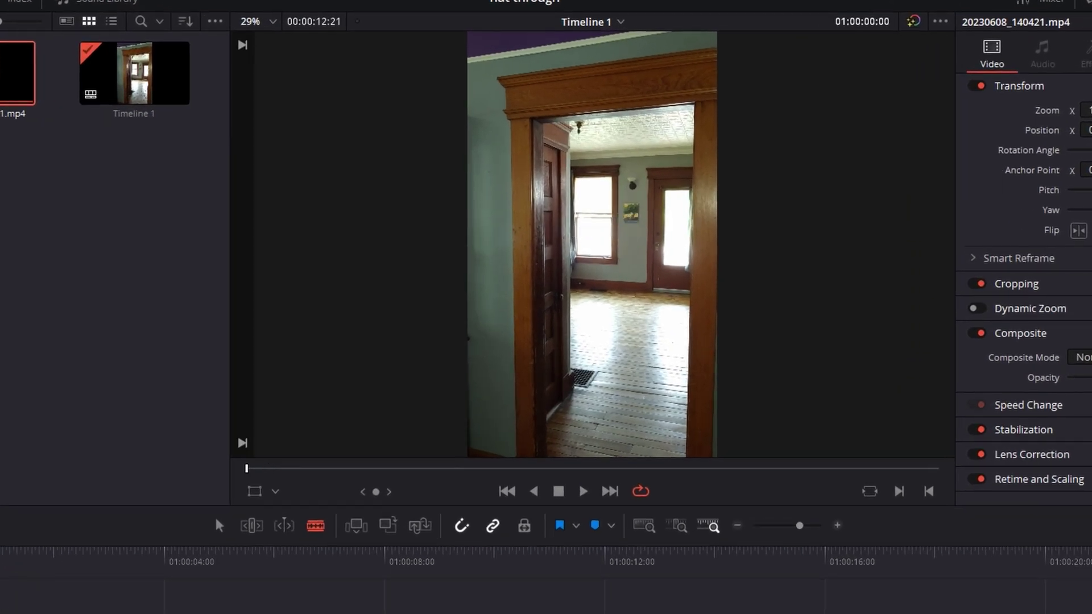
key(space)
key(space)
key(Home)
key(space)
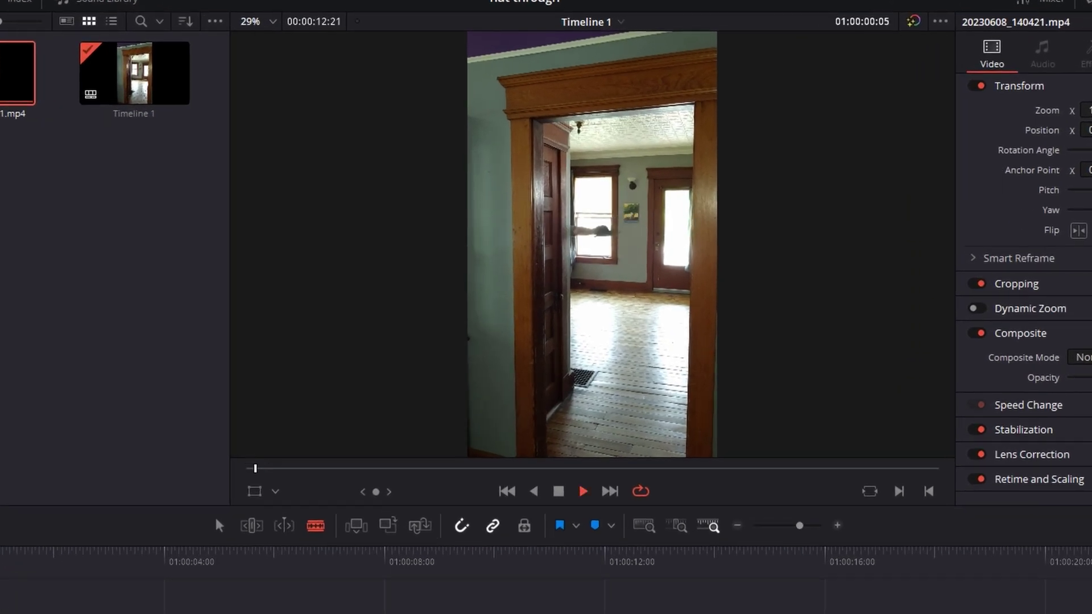
key(space)
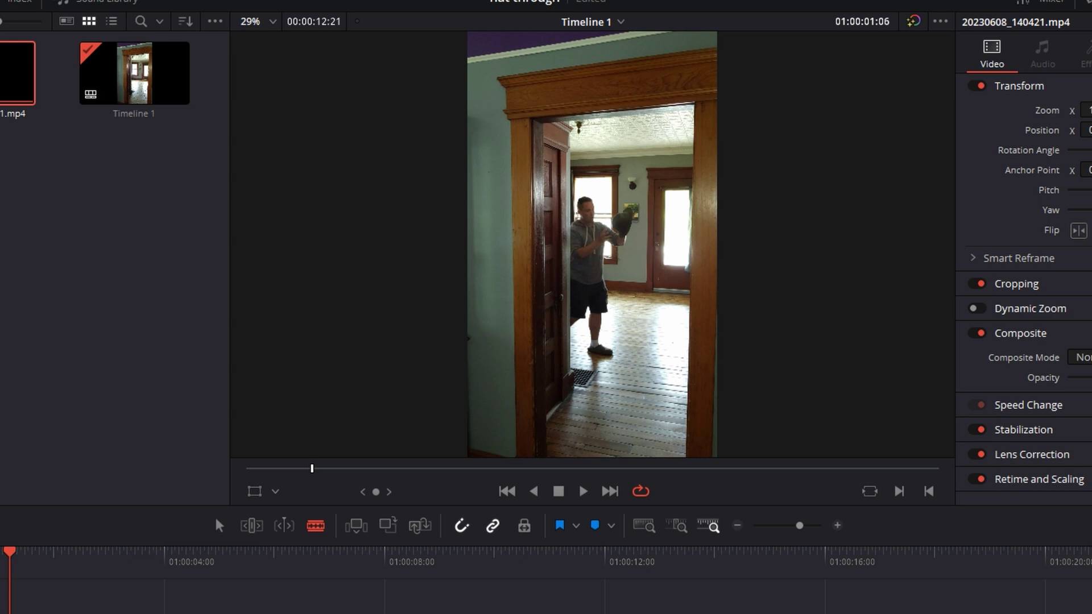
key(space)
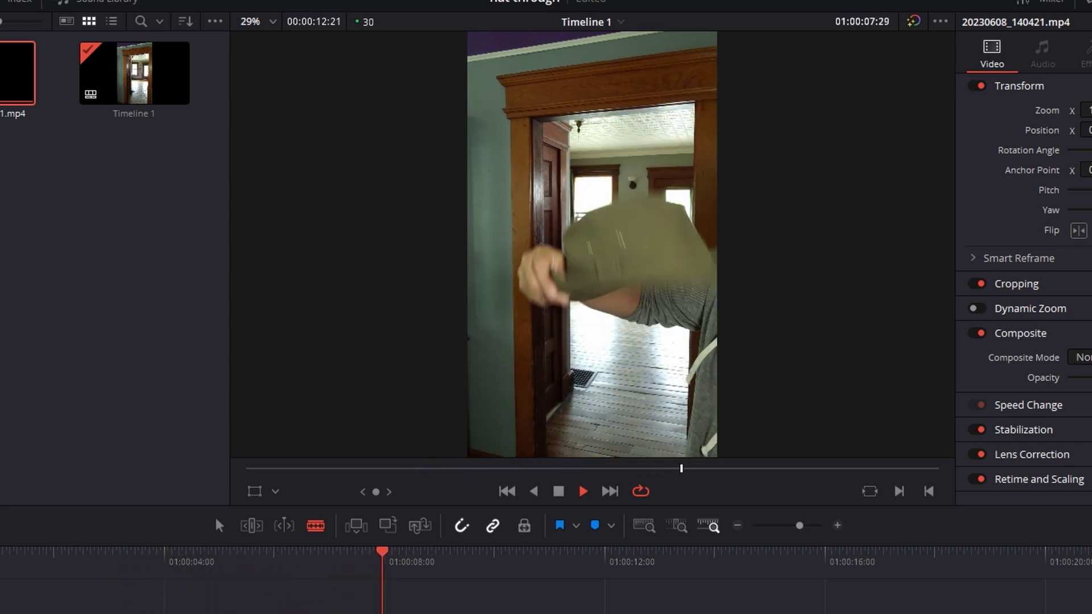
key(space)
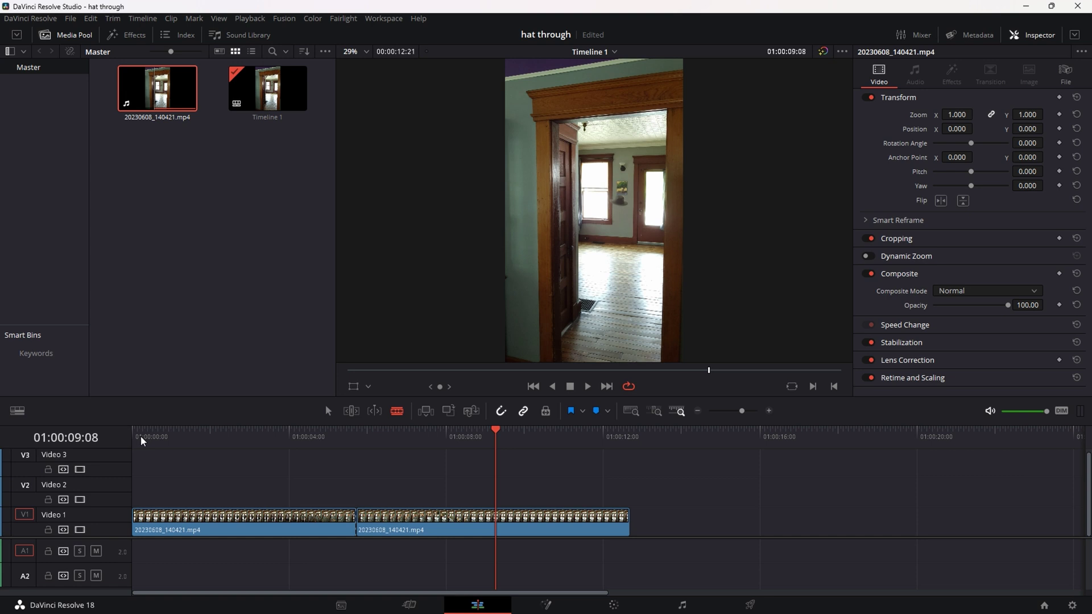
key(space)
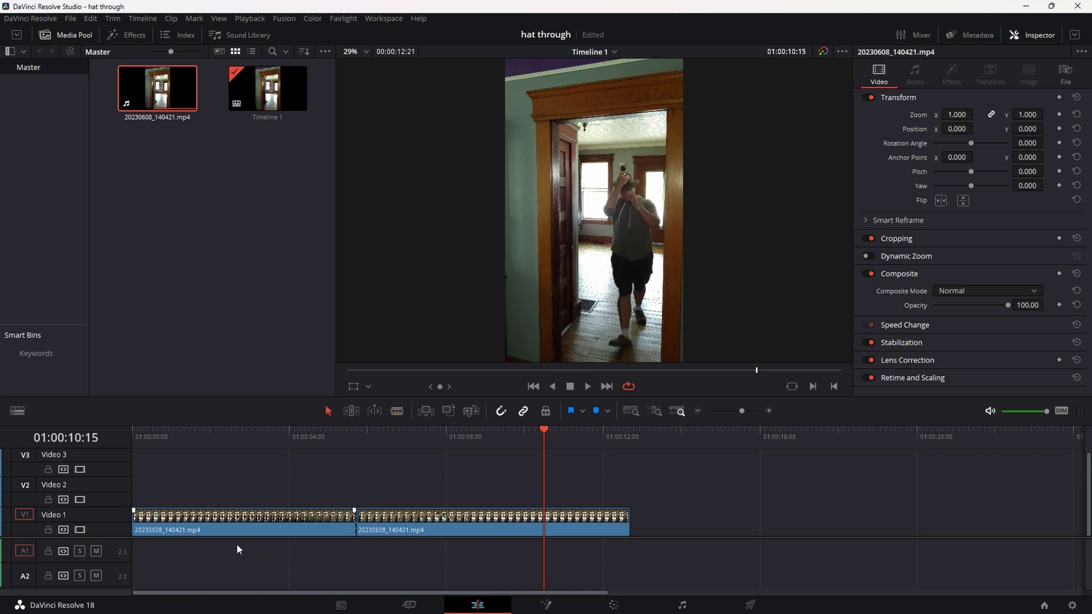
- Lift the first piece to Video 2, start the other at 01:00:00:00, and overlap Video 2 from about 5:27
drag(221, 521, 216, 502)
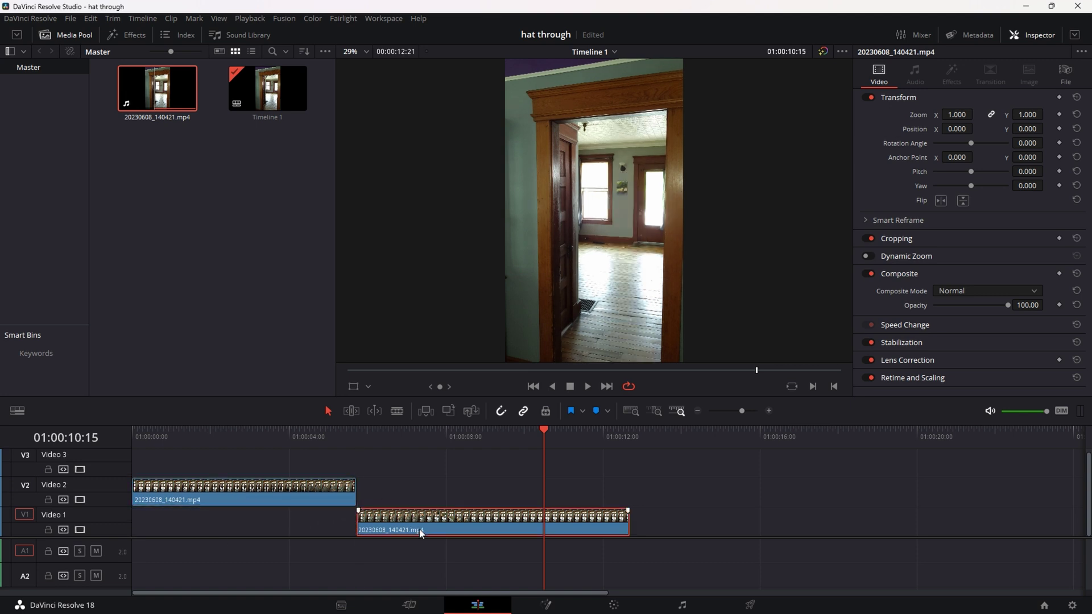
drag(418, 529, 176, 534)
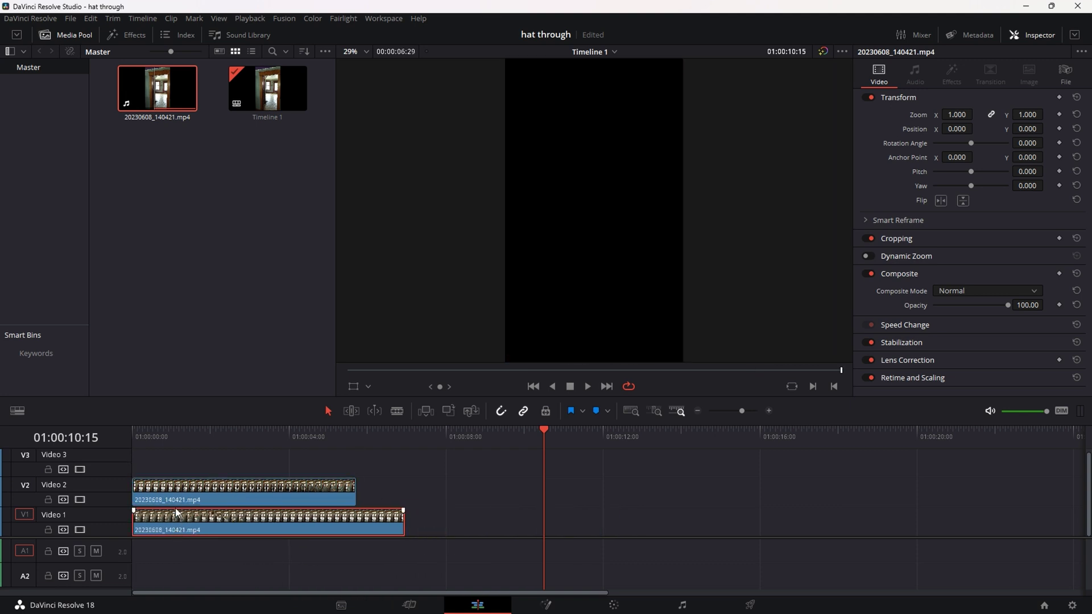
drag(166, 487, 400, 498)
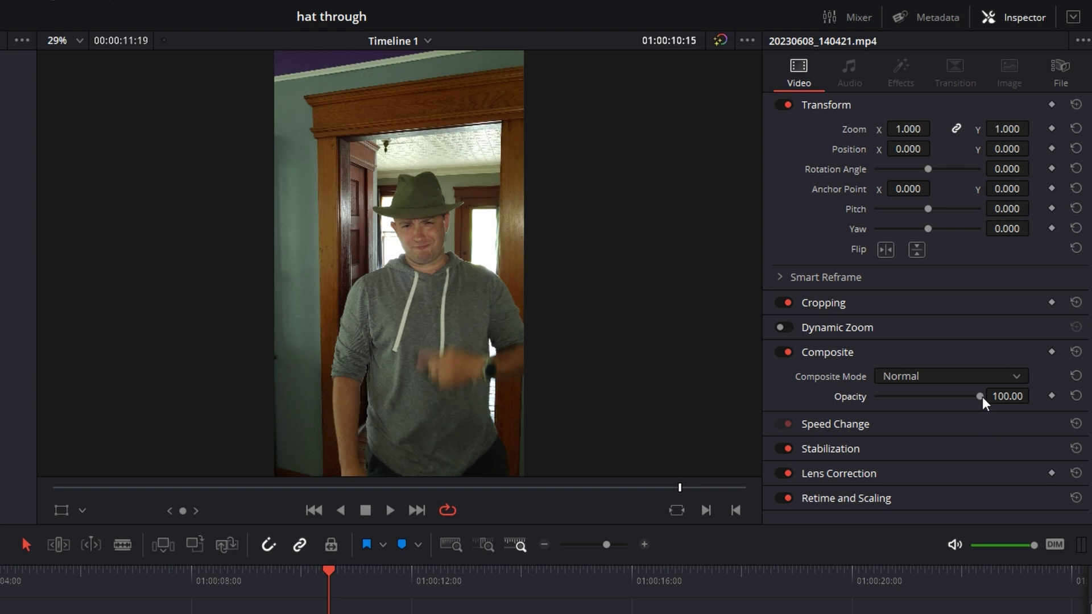
- Lower the Video 2 clip's opacity to about 79 to see both layers
drag(982, 397, 944, 405)
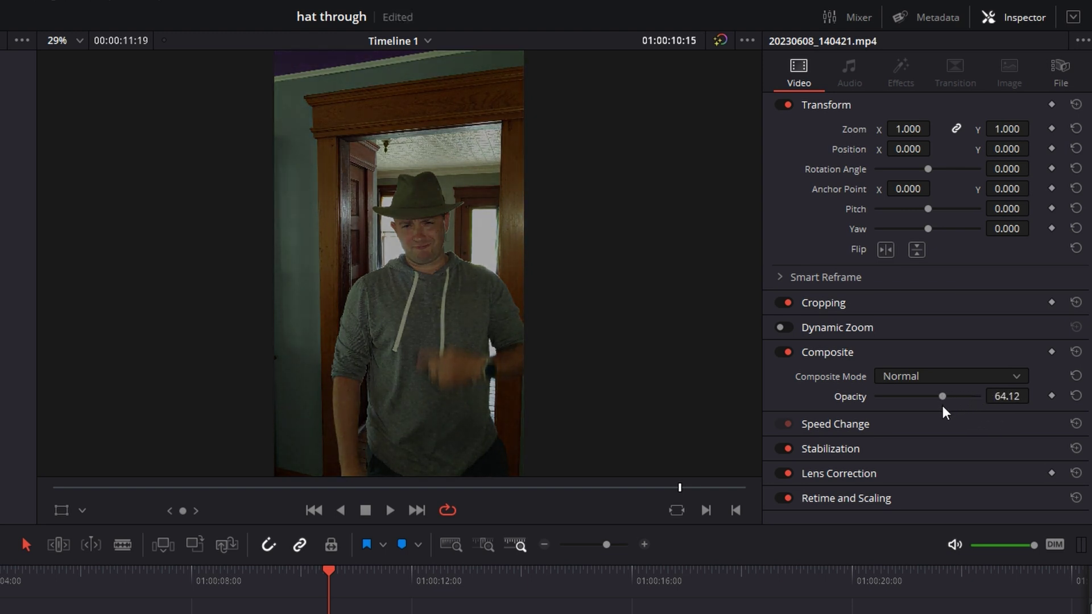
drag(943, 396, 959, 396)
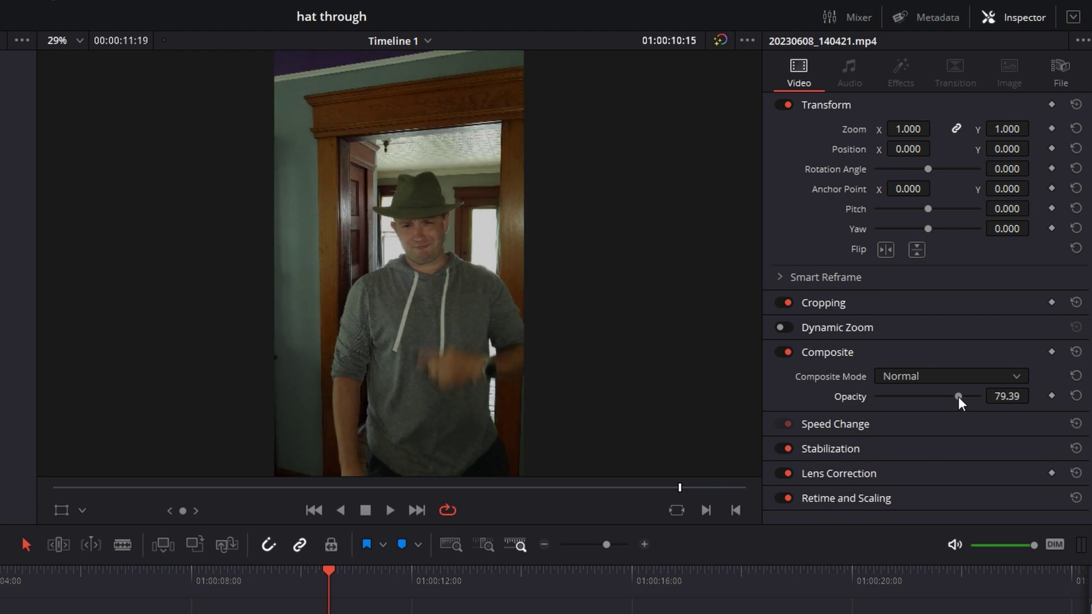
click(1024, 19)
click(1025, 19)
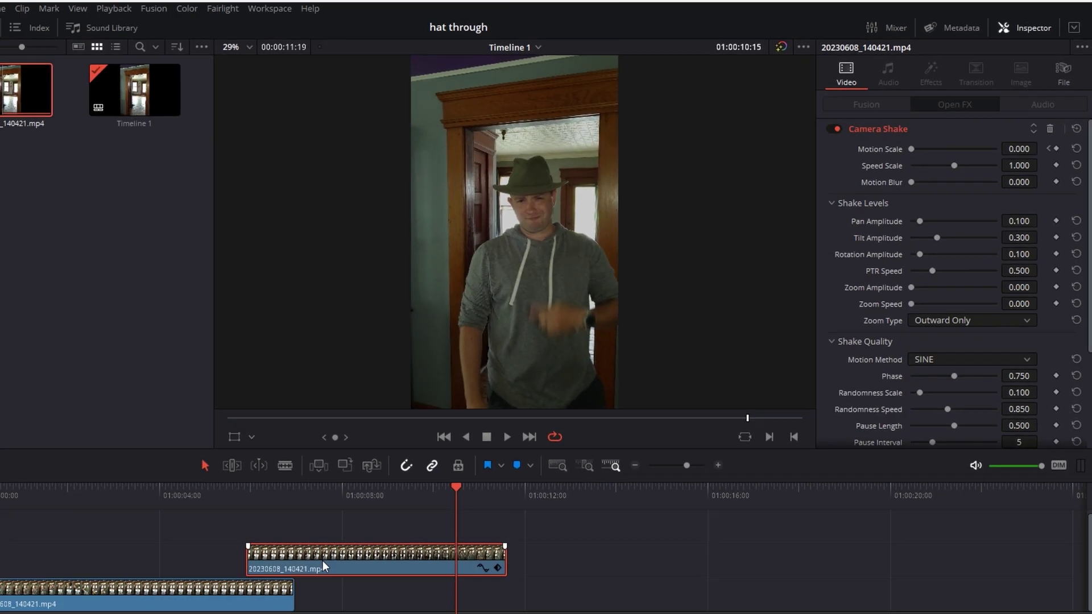
- Slide the Video 2 clip slightly earlier and scrub to 01:00:03:08 to compare the hat toss
drag(323, 561, 384, 489)
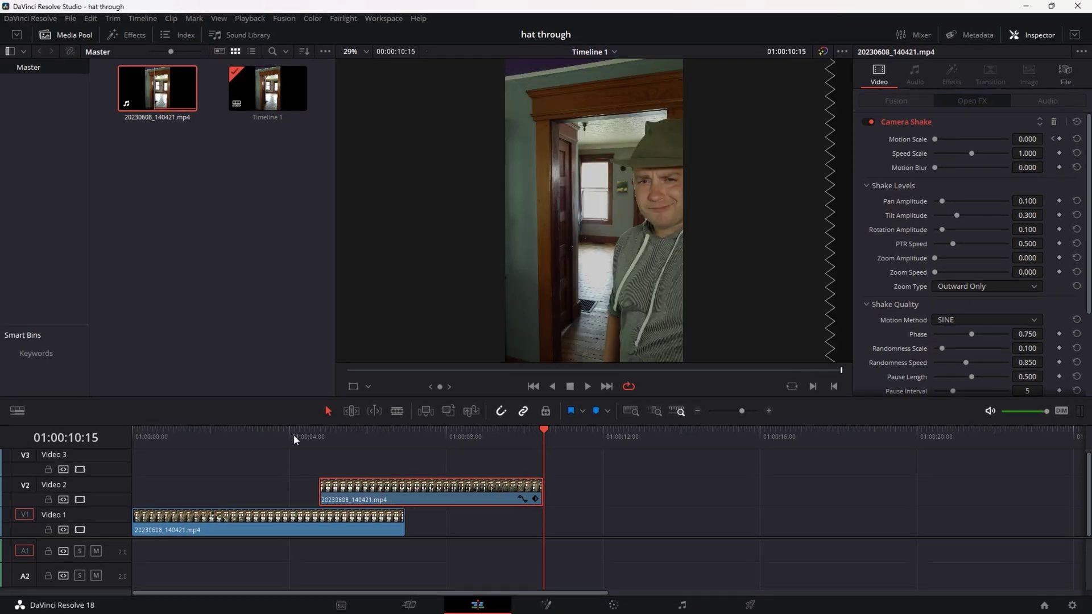
click(279, 430)
drag(279, 430, 261, 434)
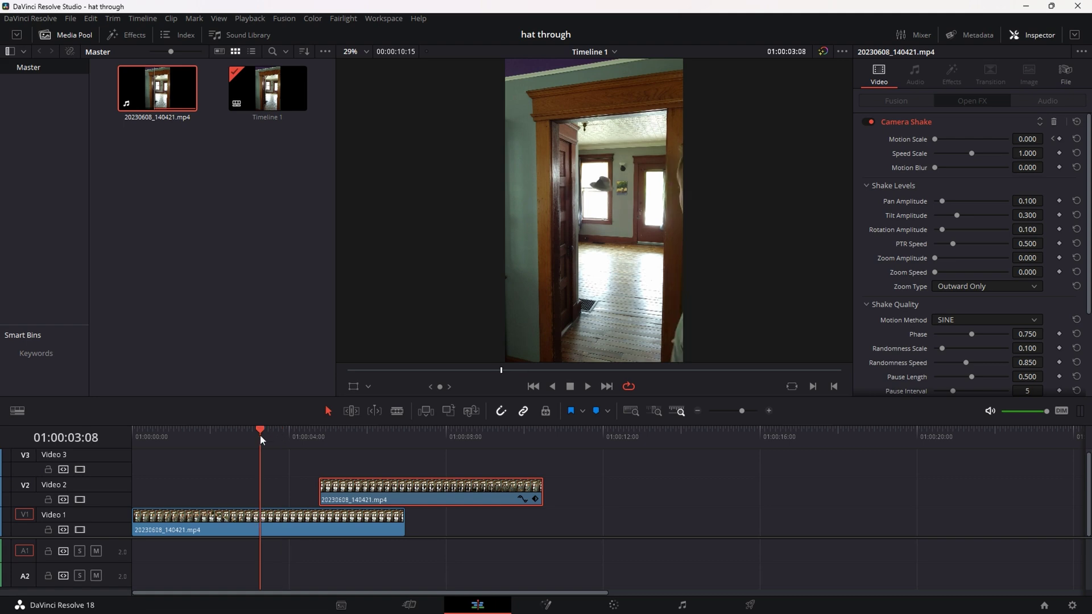
key(space)
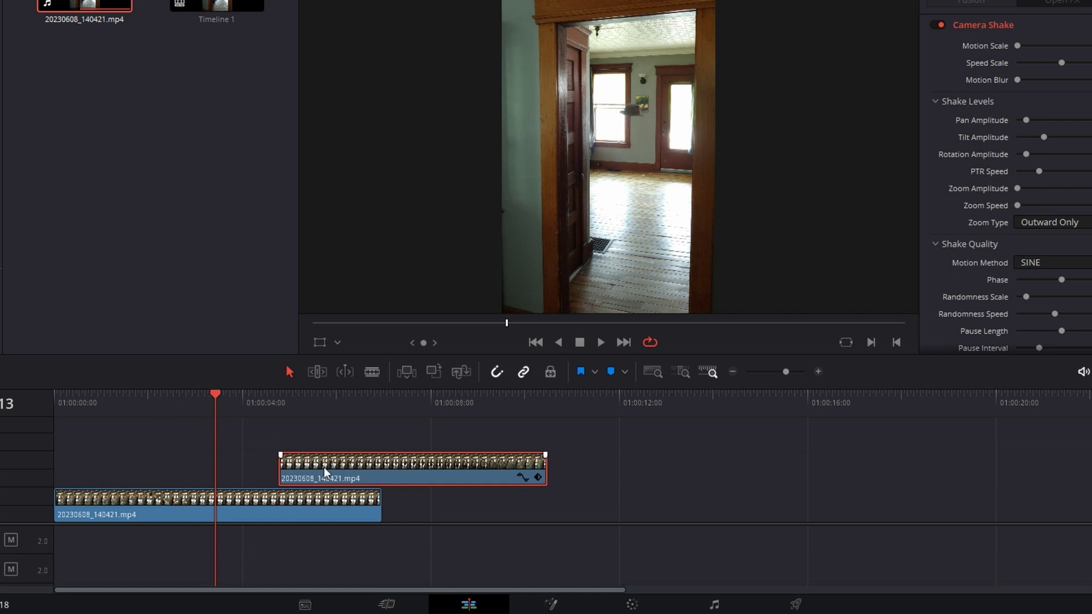
click(325, 472)
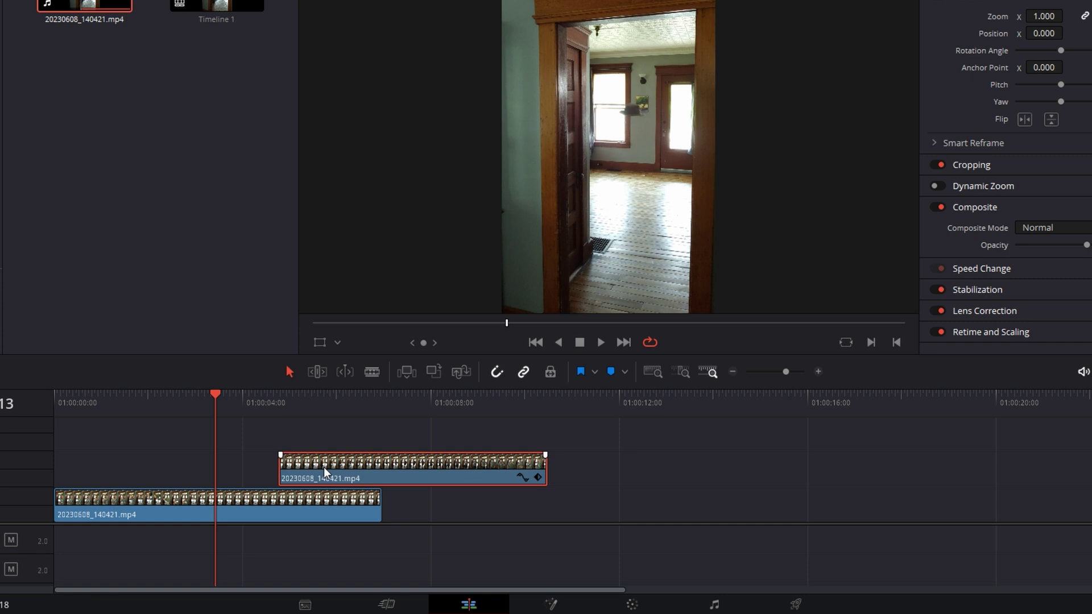
scroll(325, 473, up, 1)
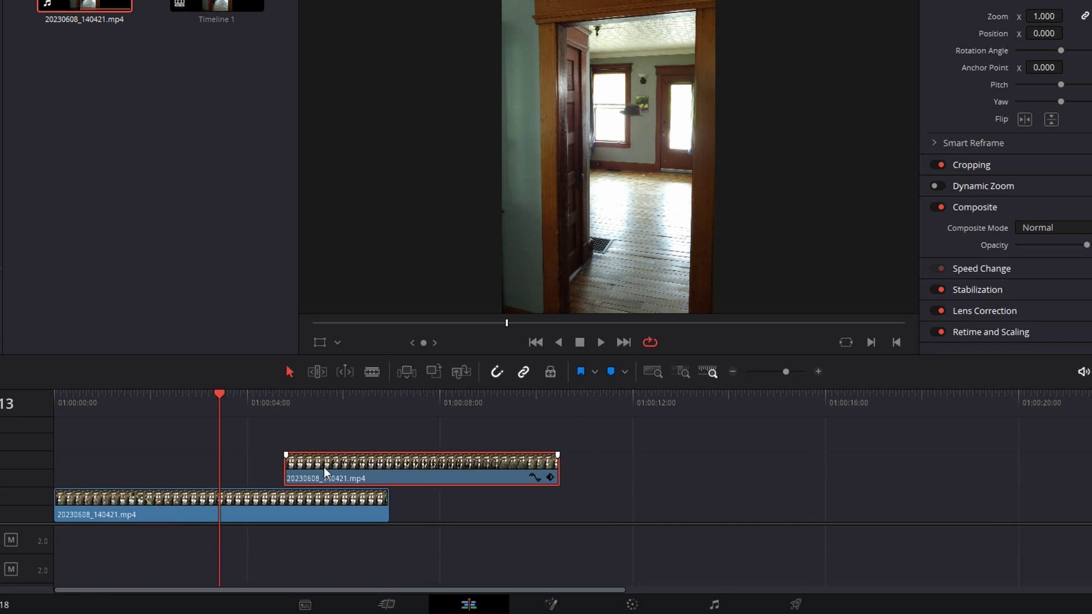
scroll(325, 473, up, 3)
scroll(325, 472, up, 4)
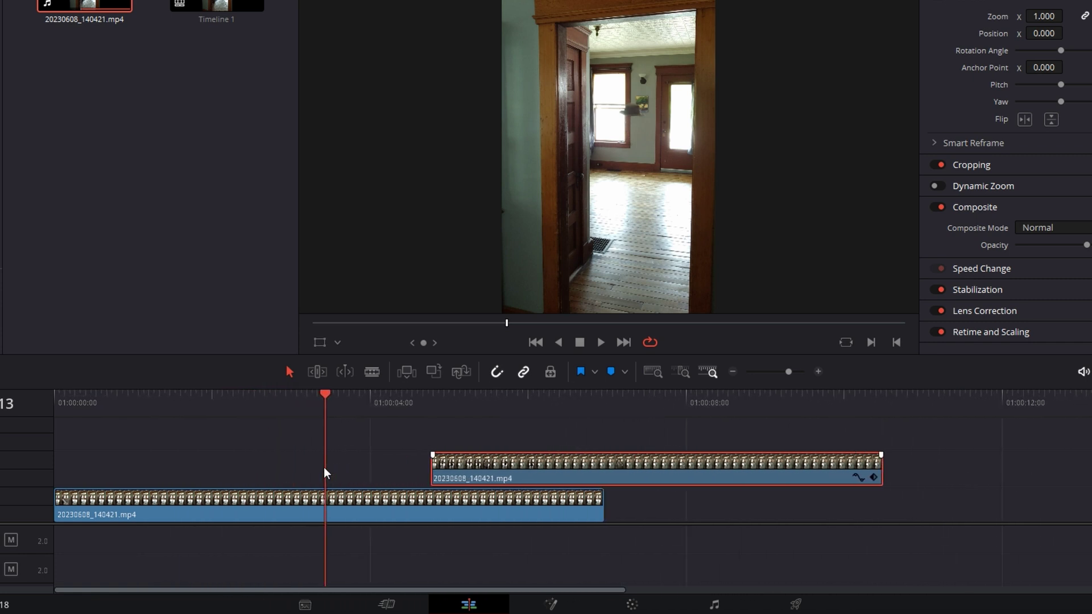
- Move the Video 2 clip about 1:17 and then two frames earlier, restoring opacity to 100
drag(819, 477, 647, 471)
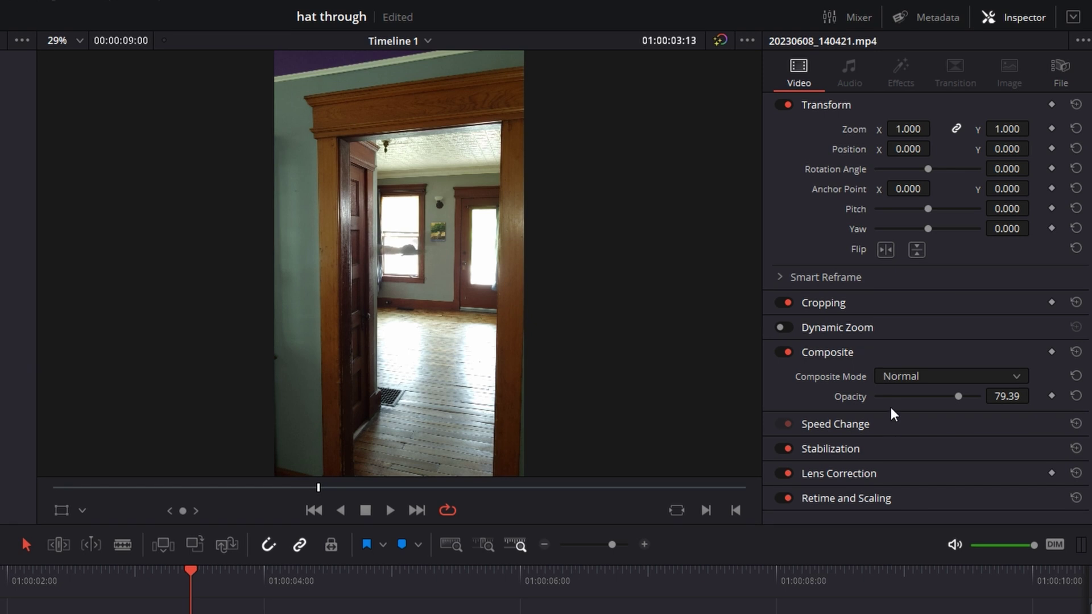
drag(937, 392, 930, 398)
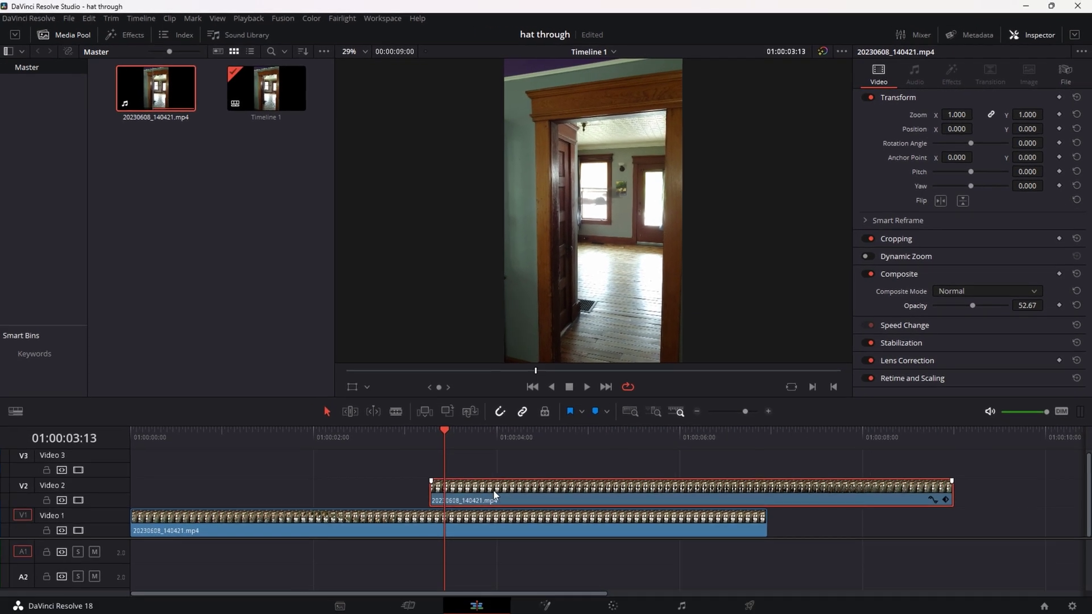
drag(264, 613, 257, 613)
drag(493, 490, 494, 489)
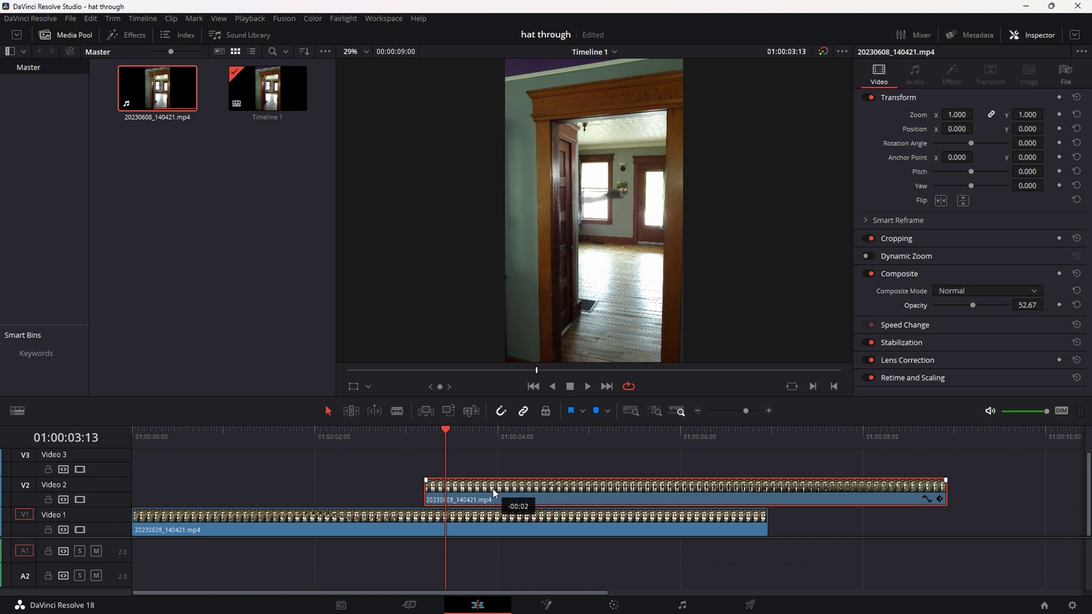
drag(493, 489, 493, 489)
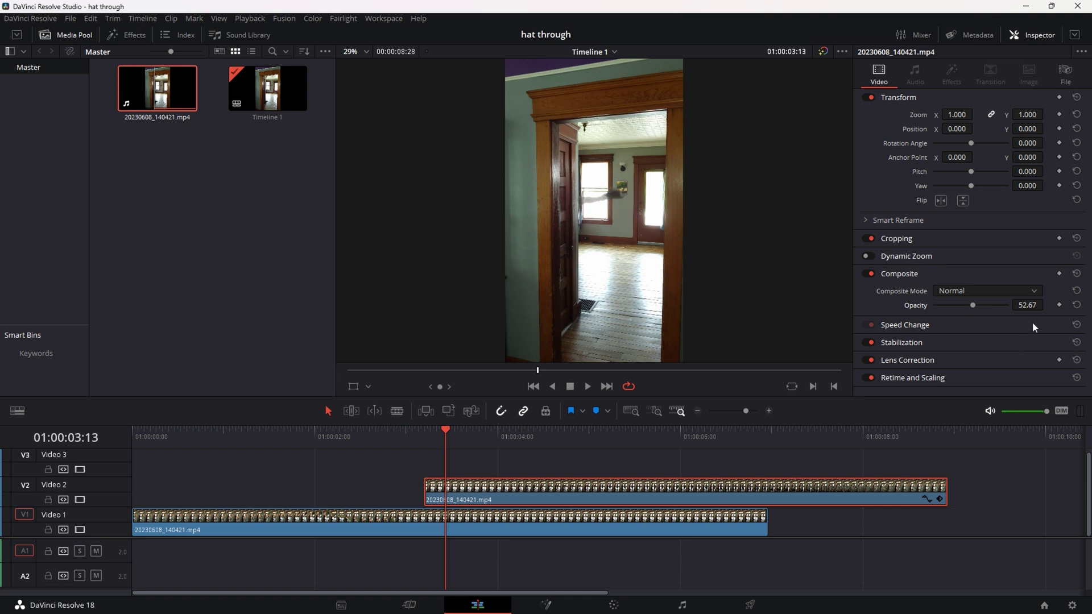
drag(968, 303, 1046, 298)
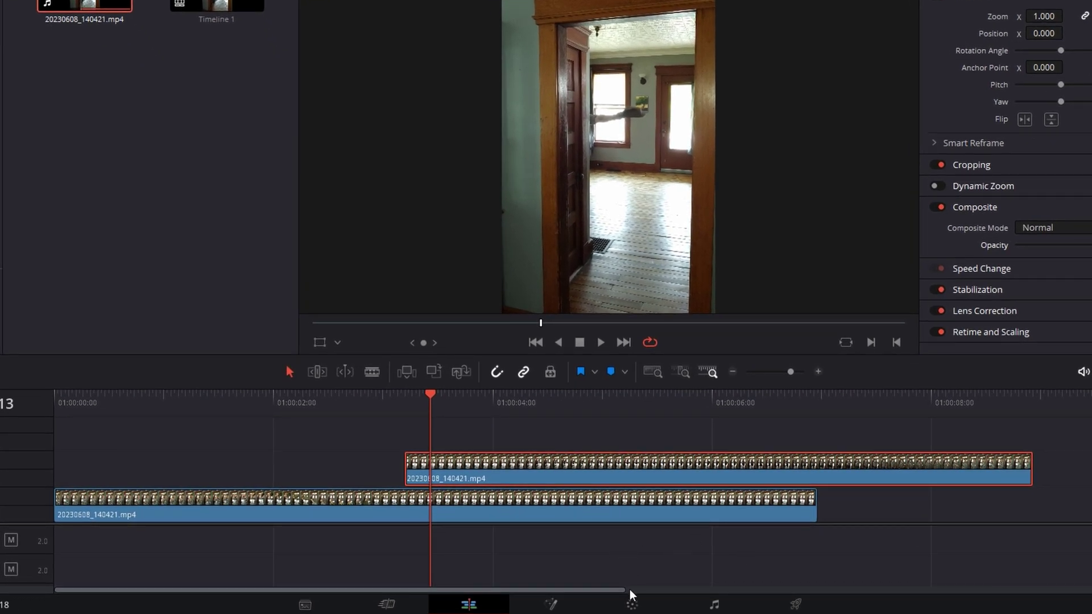
- Switch to the Color page and briefly view the hue-vs-saturation curves and waveform scope
click(631, 604)
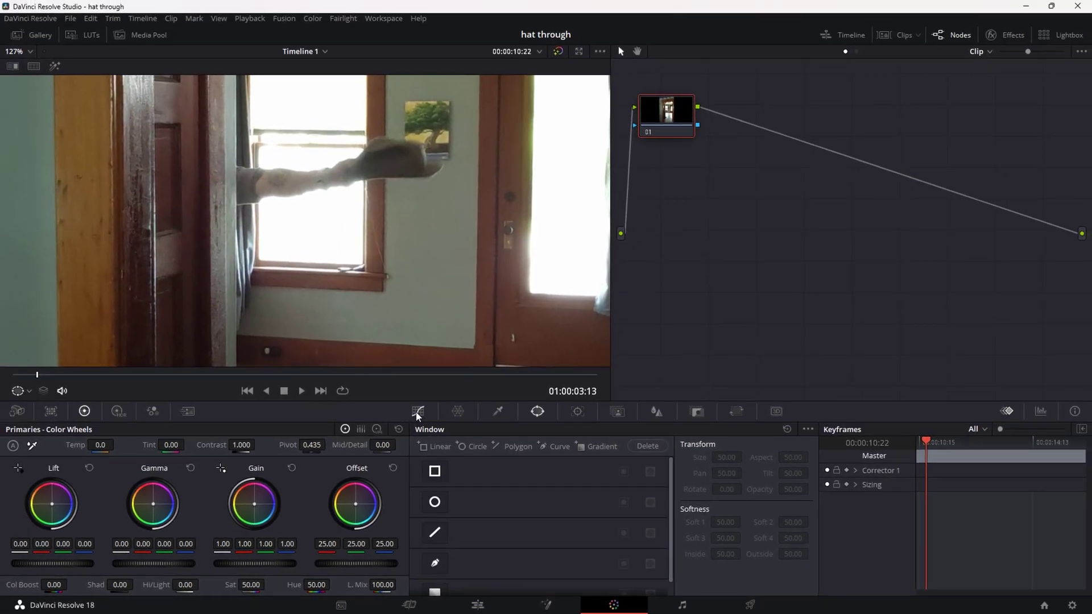
click(419, 411)
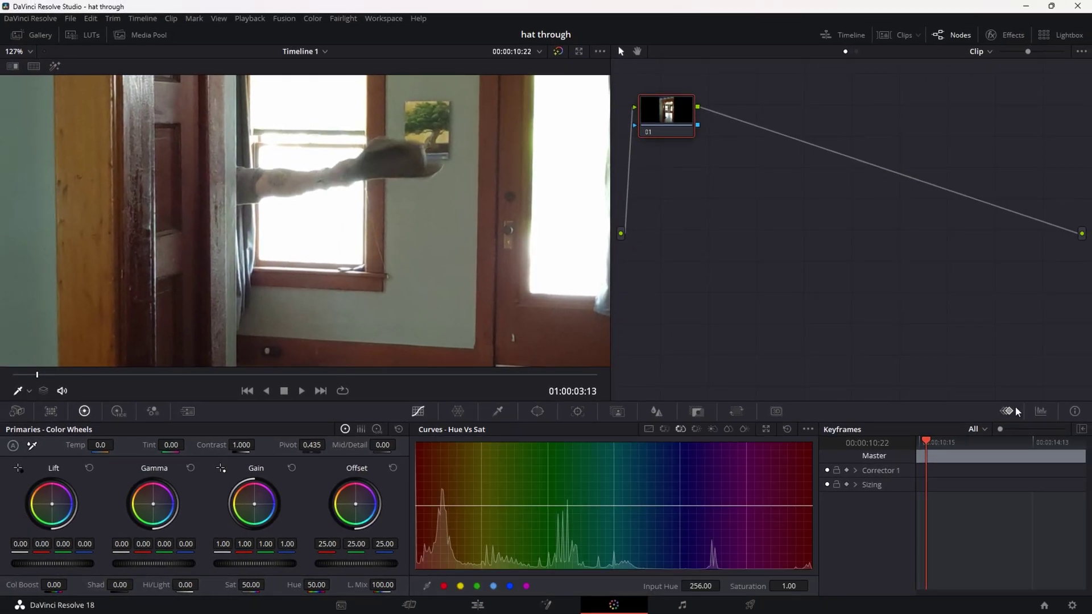
click(1039, 411)
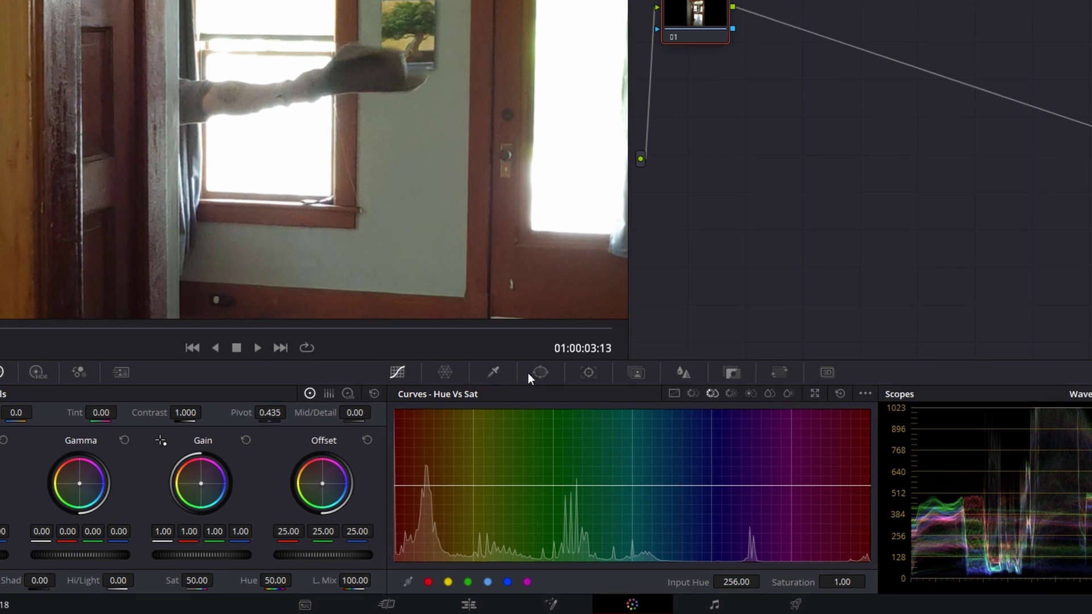
- Bring up the Window palette and the Keyframes panel for the clip
click(534, 374)
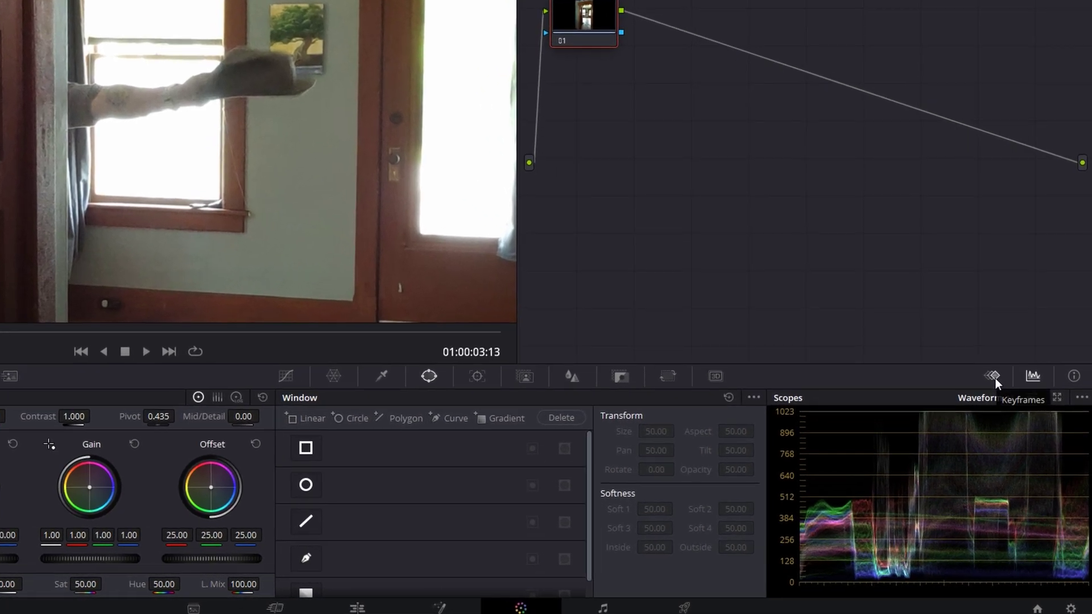
click(994, 377)
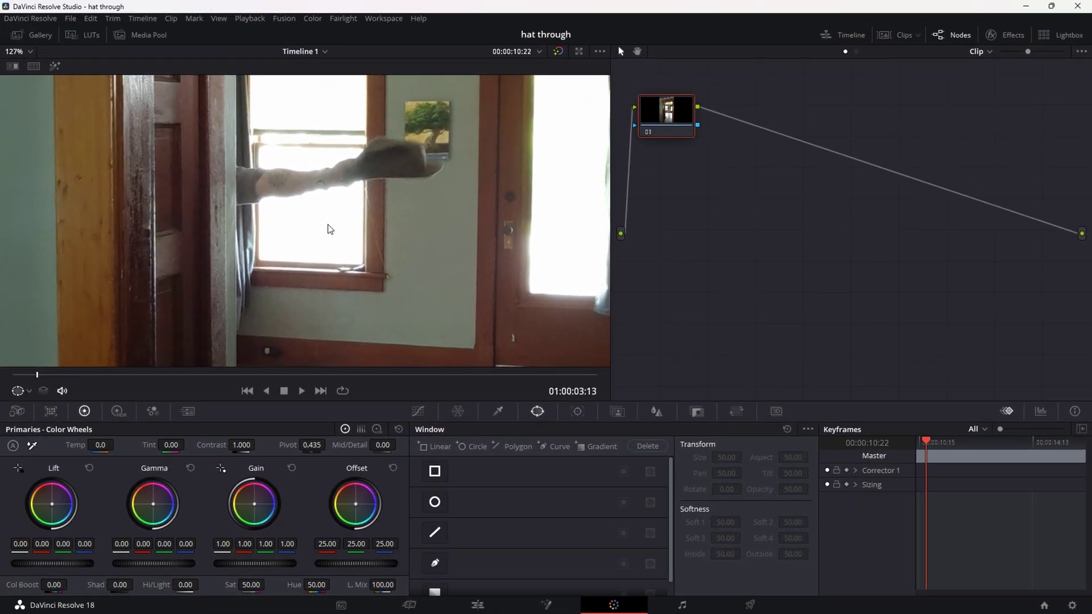
scroll(330, 229, up, 2)
scroll(330, 229, down, 6)
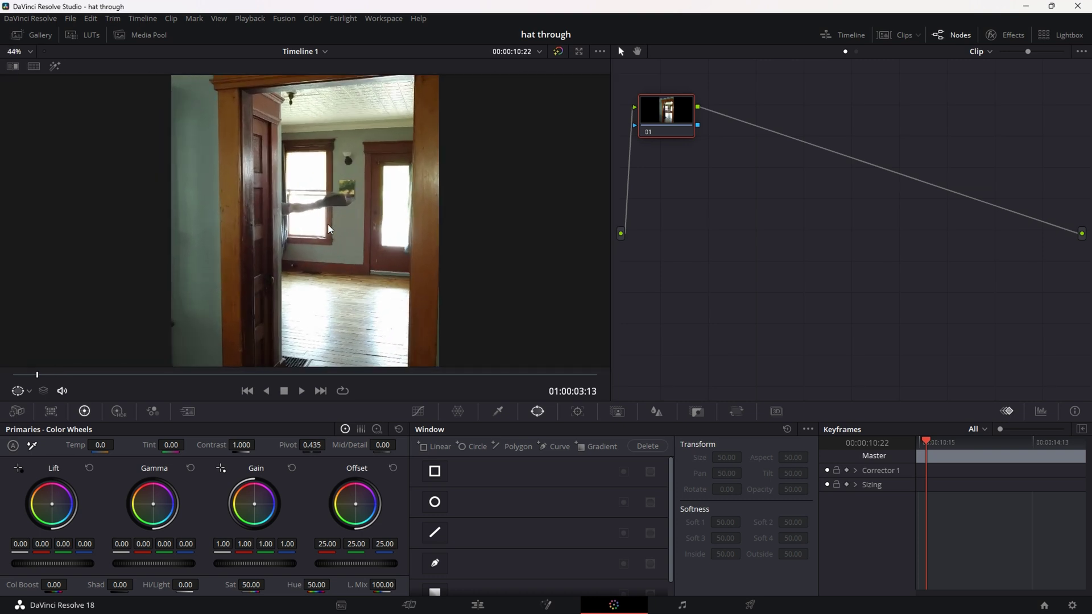
scroll(330, 230, up, 1)
scroll(330, 230, down, 2)
scroll(330, 229, up, 1)
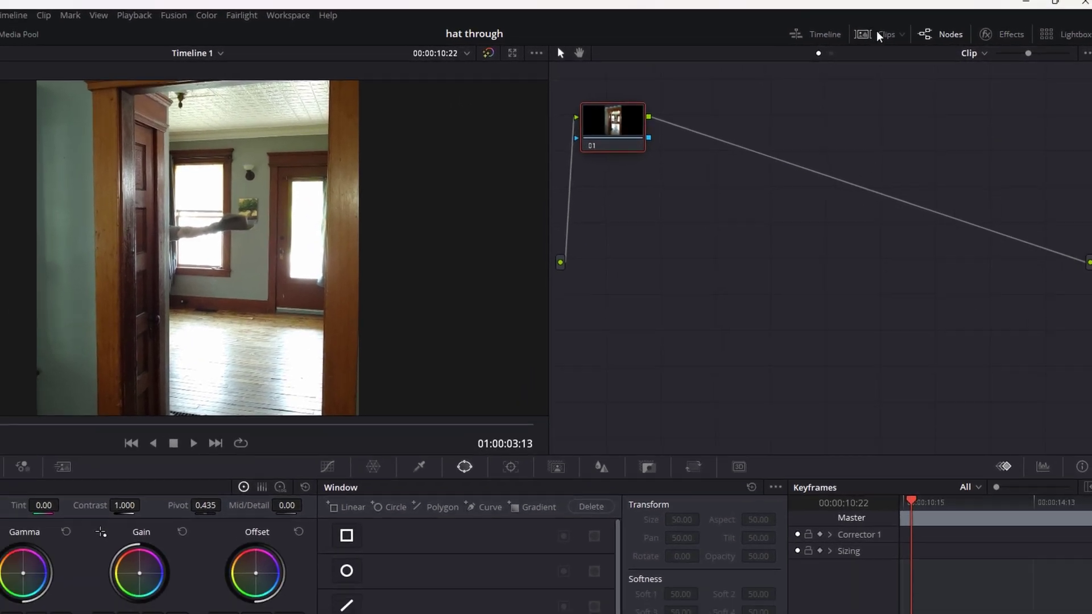
- Add an Alpha Output to the node graph and wire node 01's blue alpha output into it
click(873, 35)
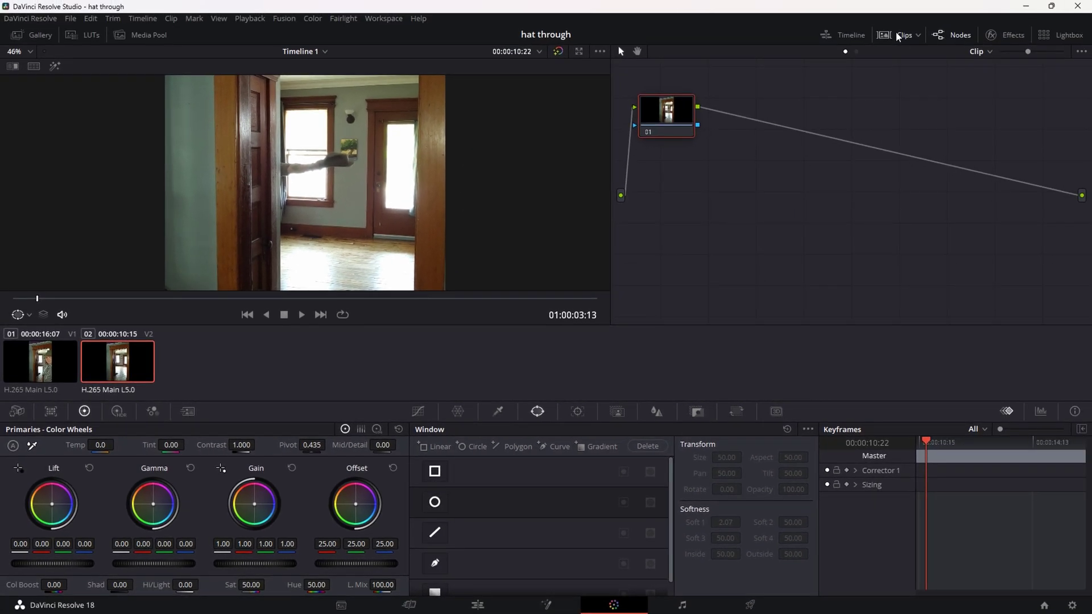
click(897, 36)
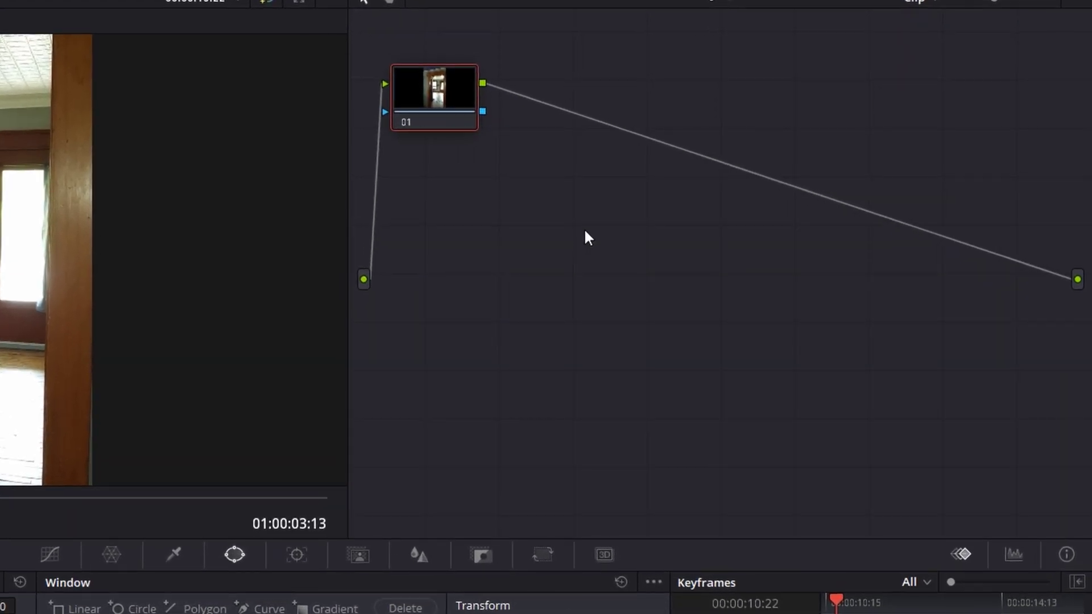
right_click(585, 231)
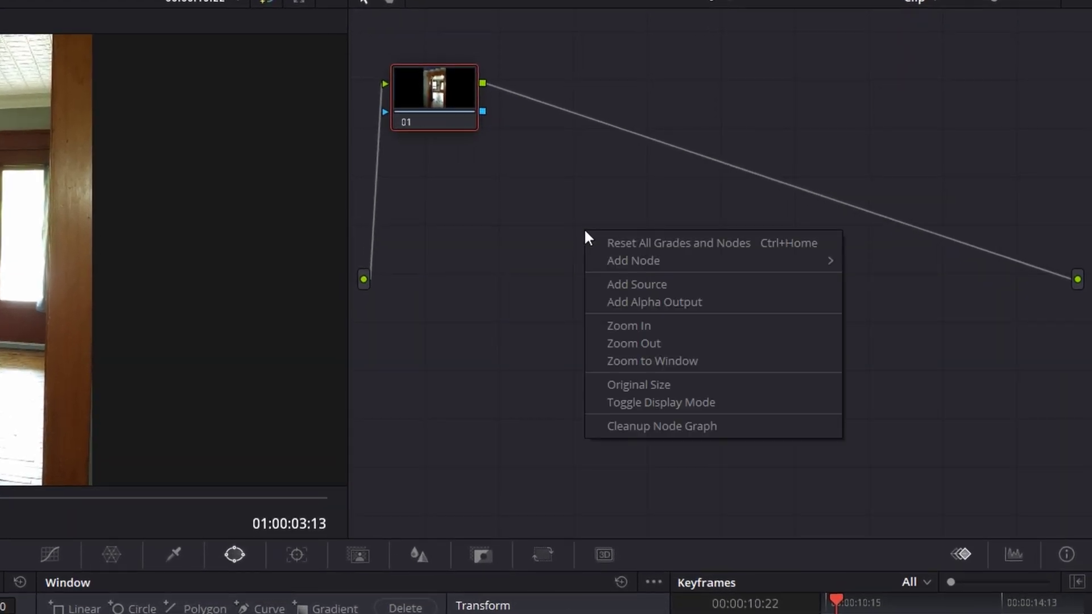
click(639, 303)
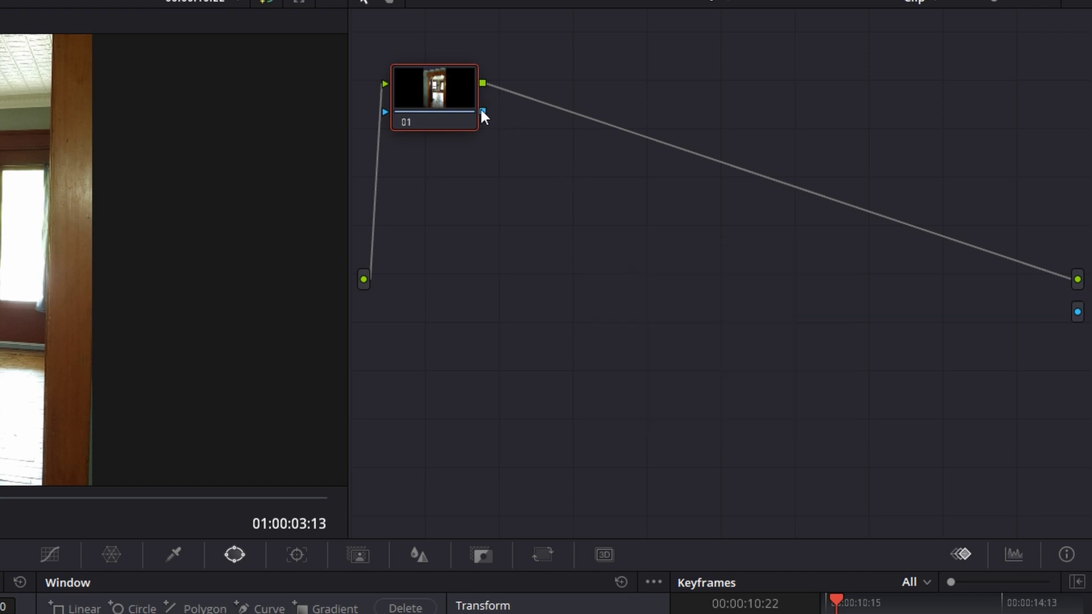
drag(482, 112, 1078, 312)
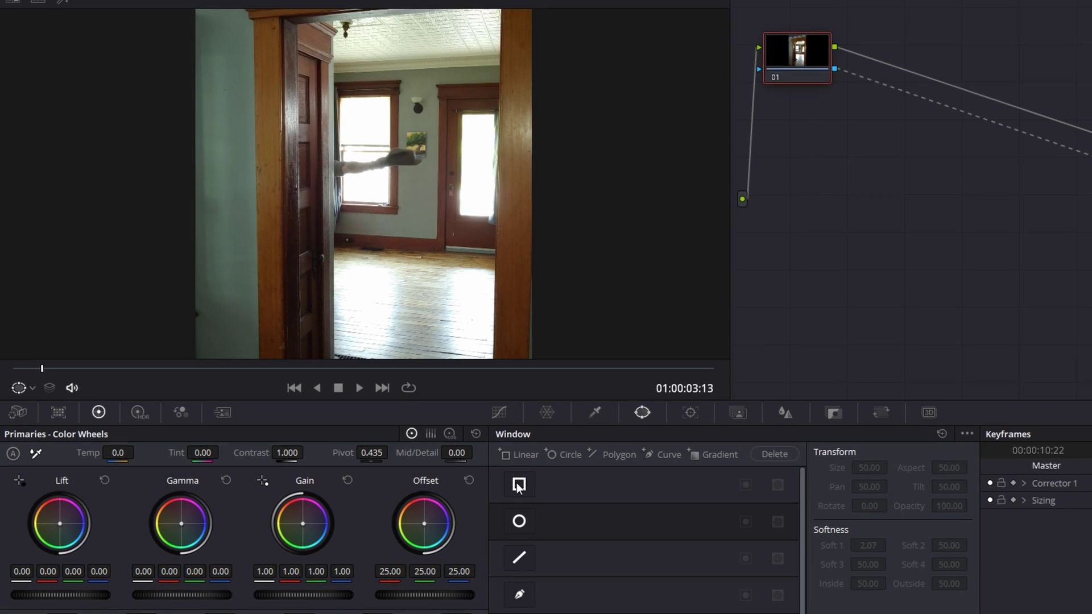
- Add a rectangle window to node 01, keyframe Corrector 1, and nudge the rectangle and its bottom-right corner
click(434, 473)
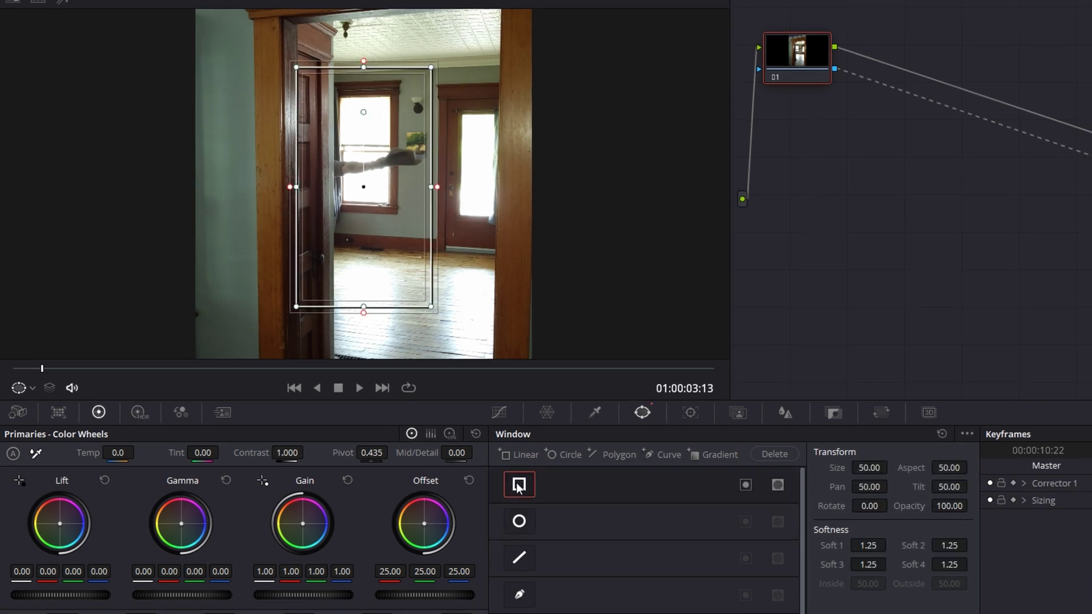
click(518, 523)
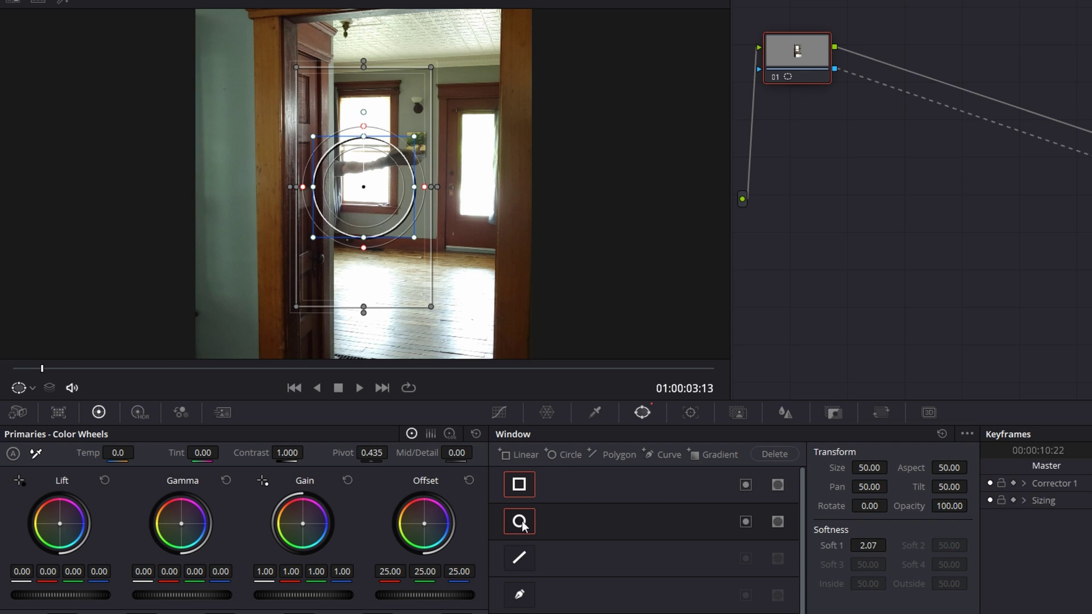
click(532, 523)
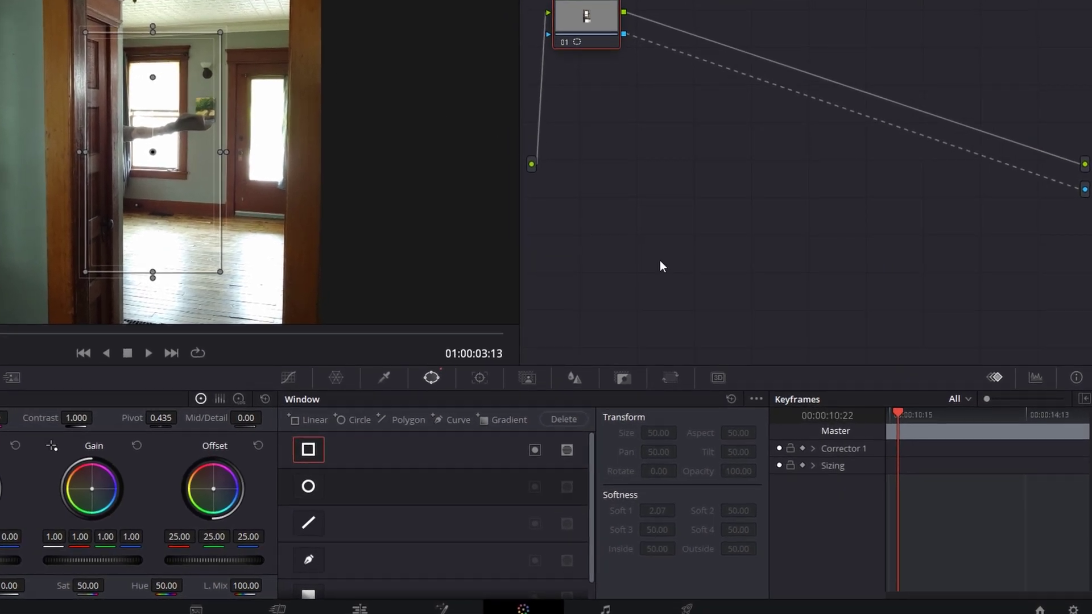
click(802, 449)
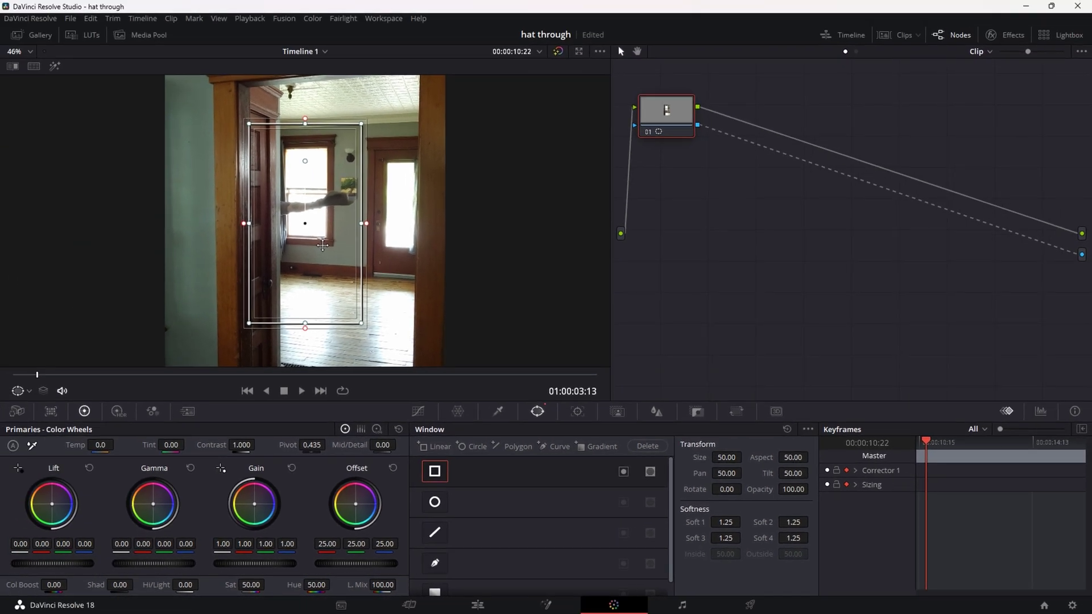
drag(323, 245, 319, 237)
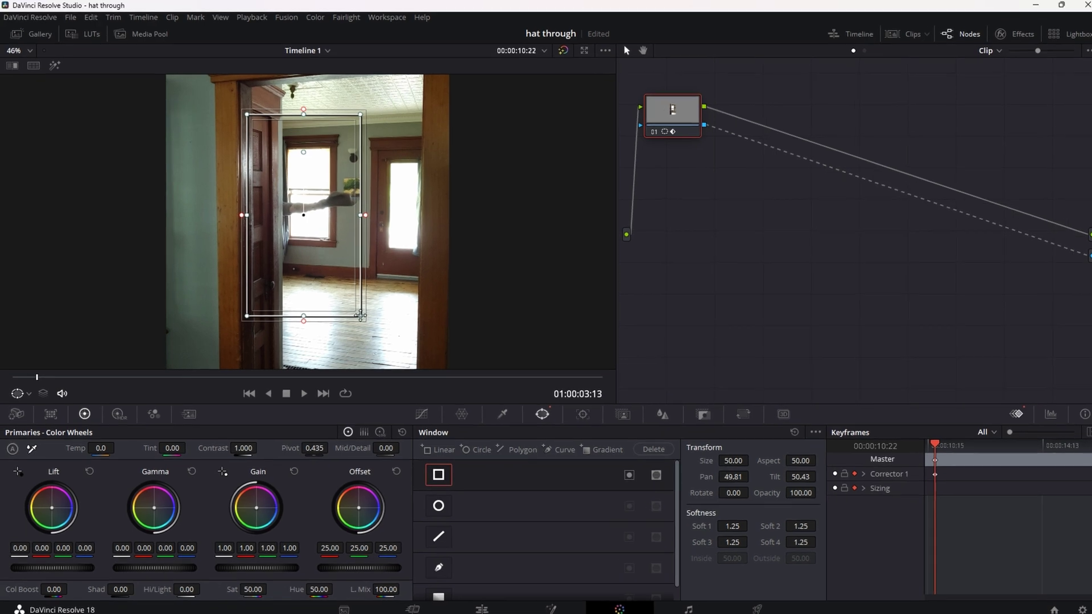
drag(215, 261, 207, 245)
- Drag all four rectangle corners to skew the window around the arm and hat
drag(405, 331, 398, 266)
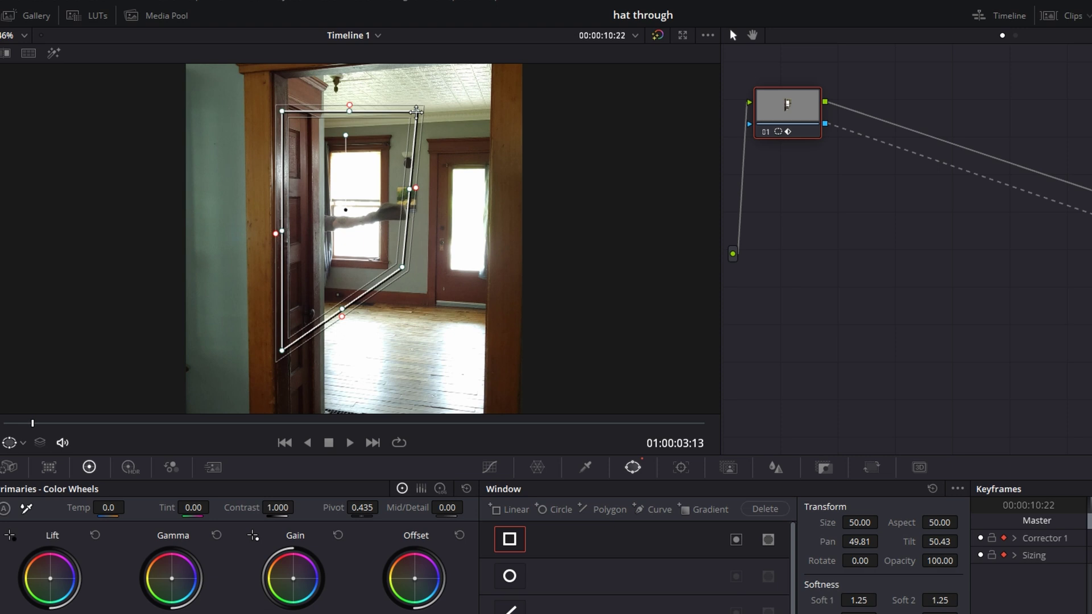
drag(417, 112, 415, 204)
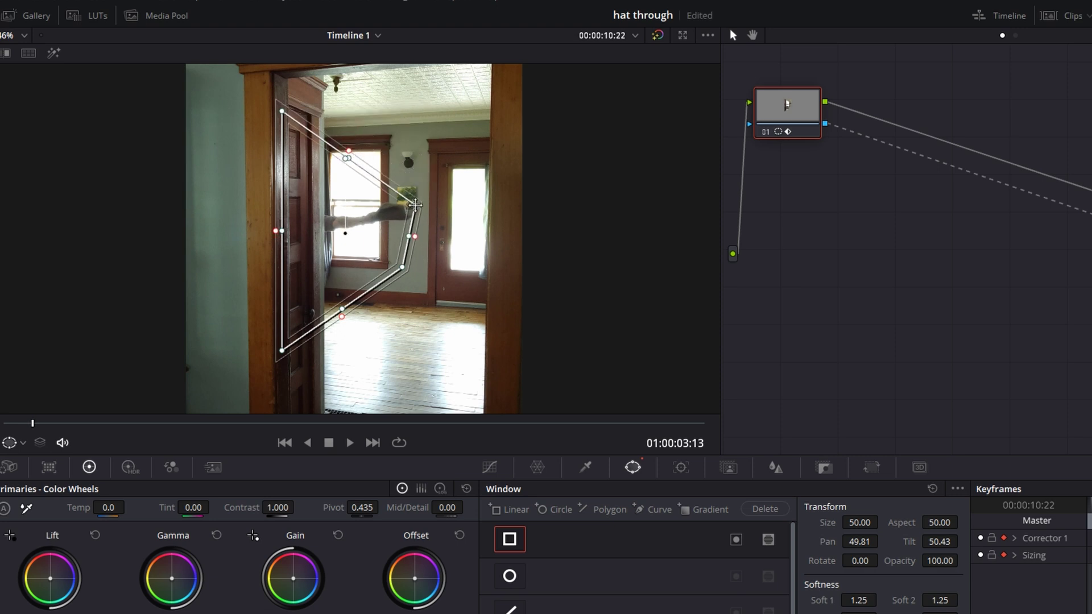
drag(282, 111, 316, 202)
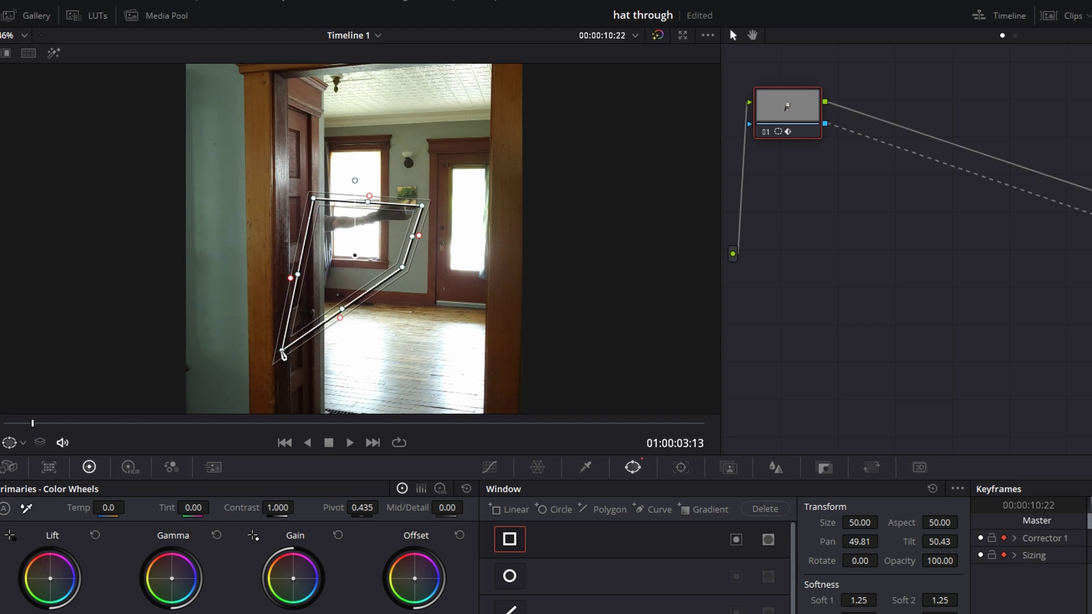
drag(281, 353, 317, 267)
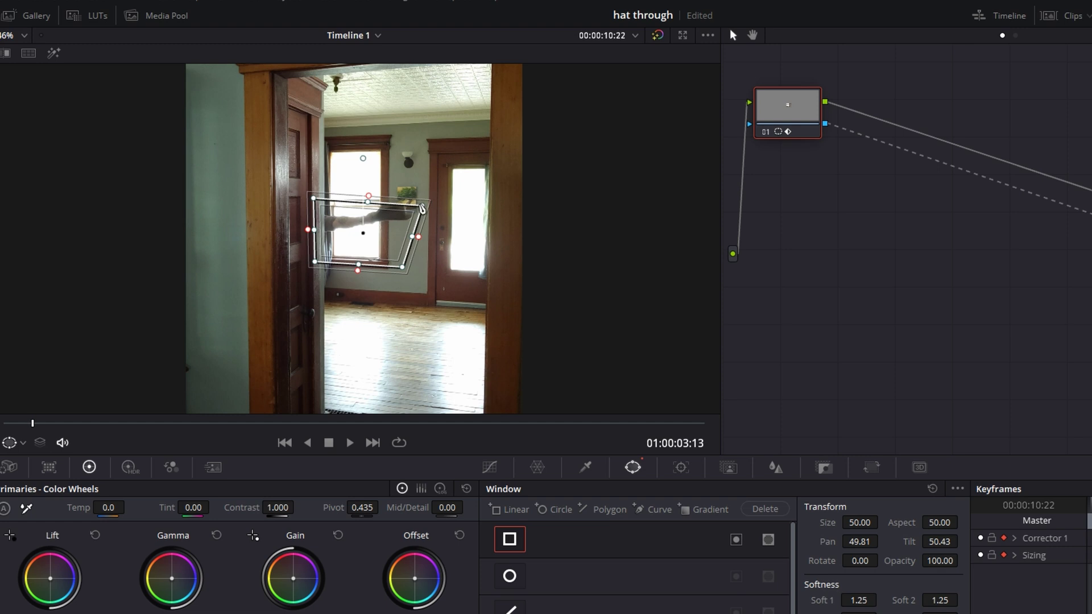
drag(423, 209, 426, 197)
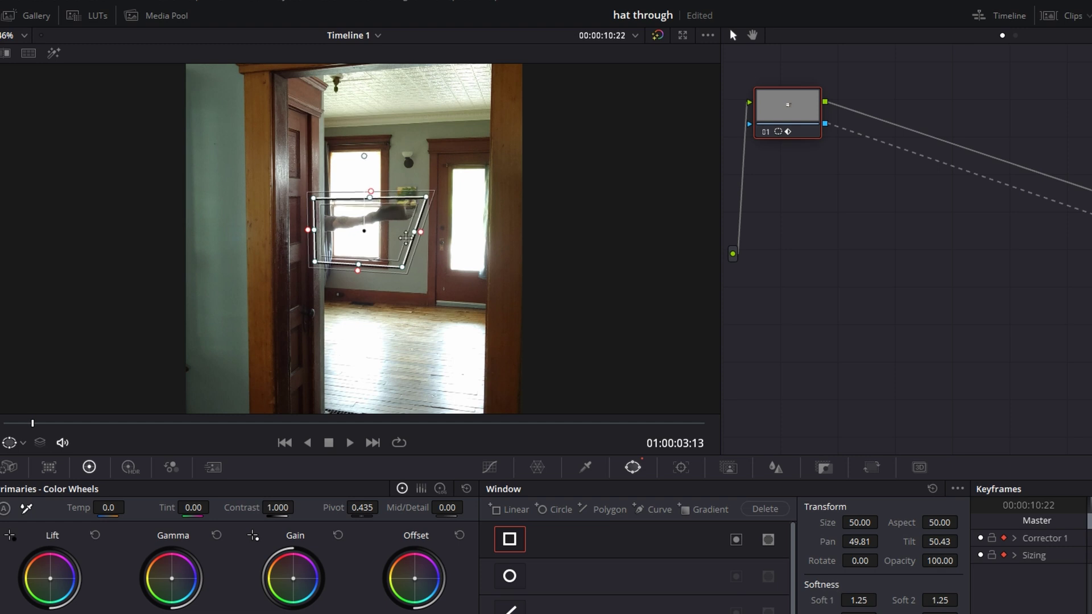
- On an earlier frame shift the mask left and down to follow the hat, then review frames
key(Left)
key(Left)
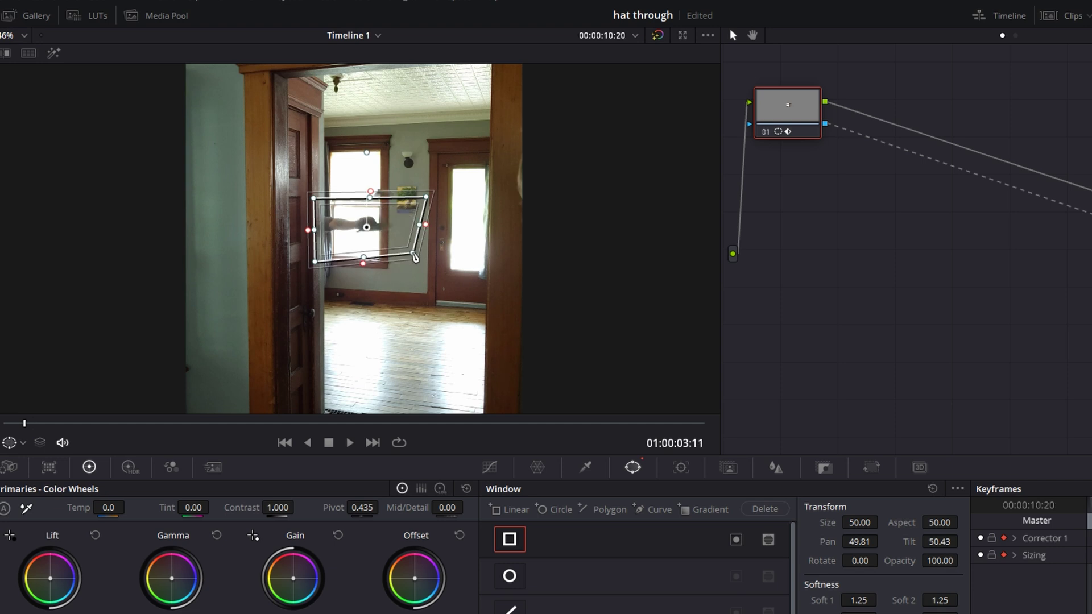
drag(391, 226, 335, 239)
key(Left)
key(Left)
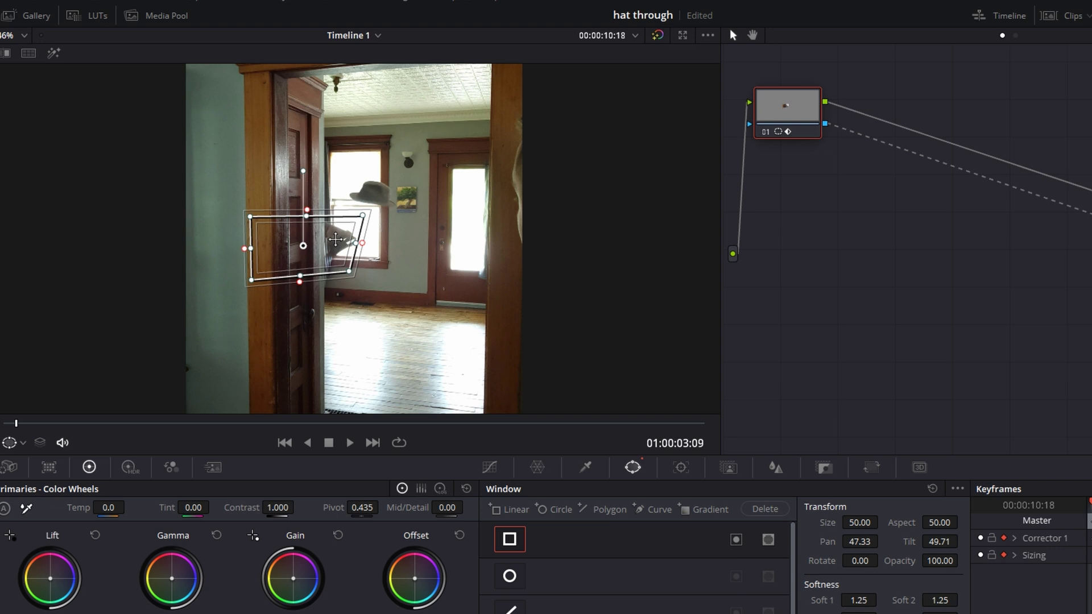
key(Right)
key(Right)
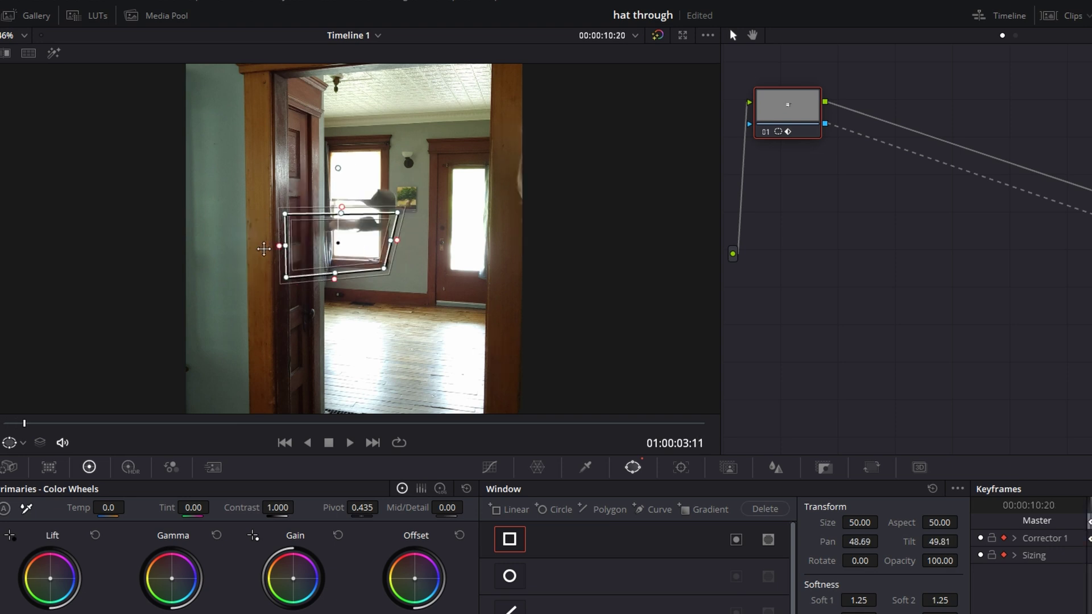
key(Right)
key(Right)
key(Right)
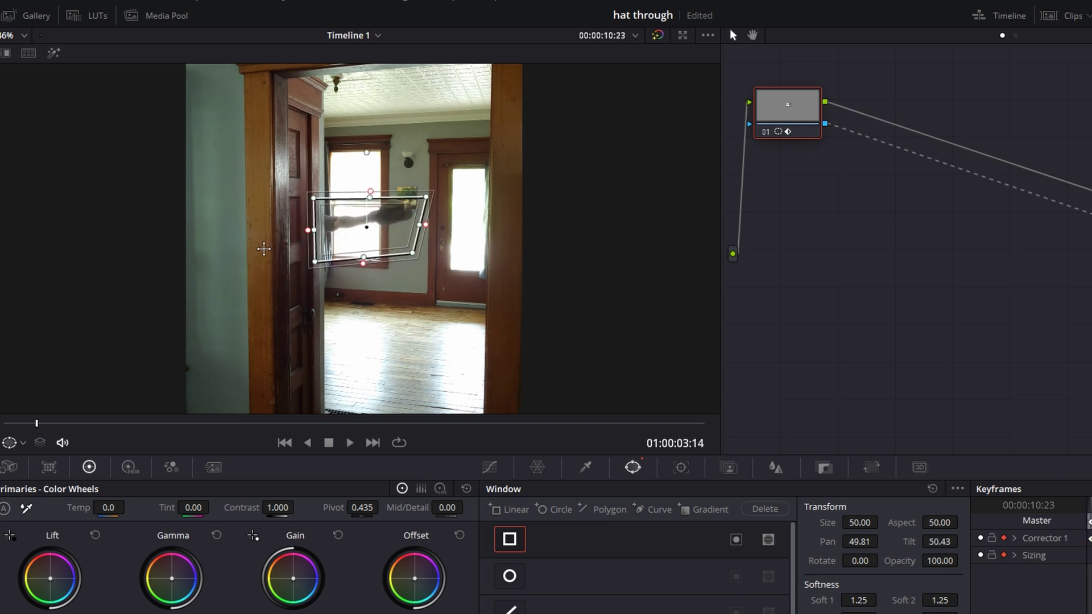
key(Right)
key(Right)
key(Right)
key(Right)
key(Right)
key(Right)
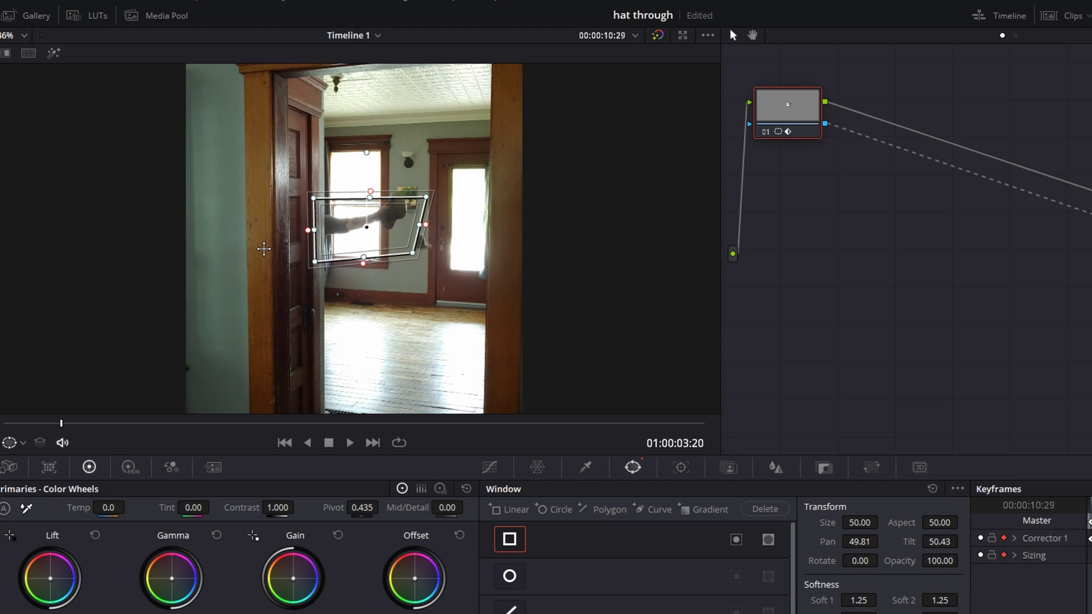
key(Right)
key(Right)
key(Right)
key(Right)
key(Right)
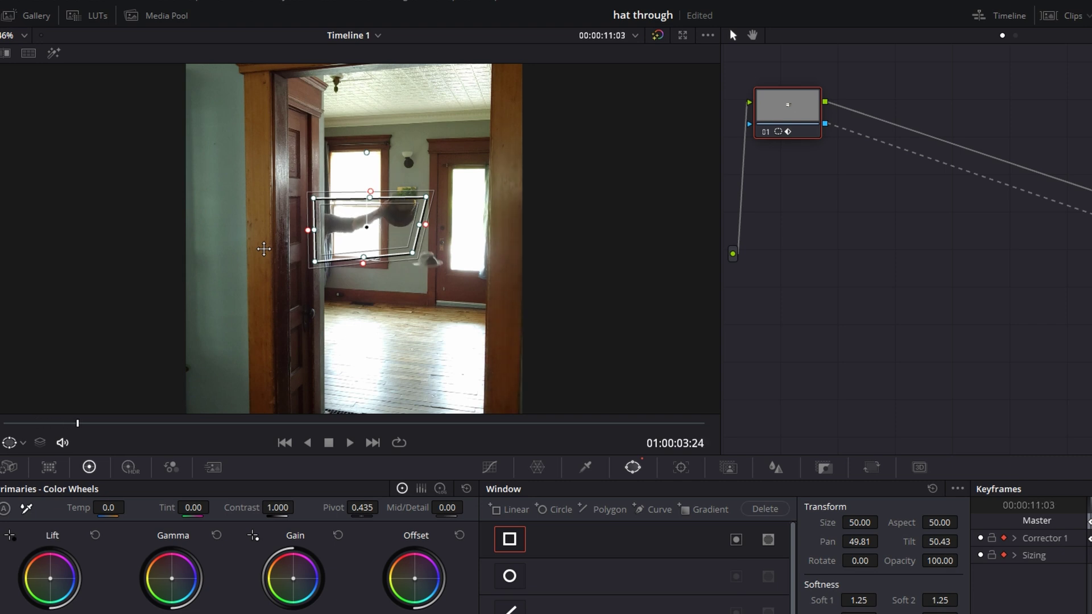
key(Right)
key(Left)
key(Left)
key(Left)
key(Left)
key(Left)
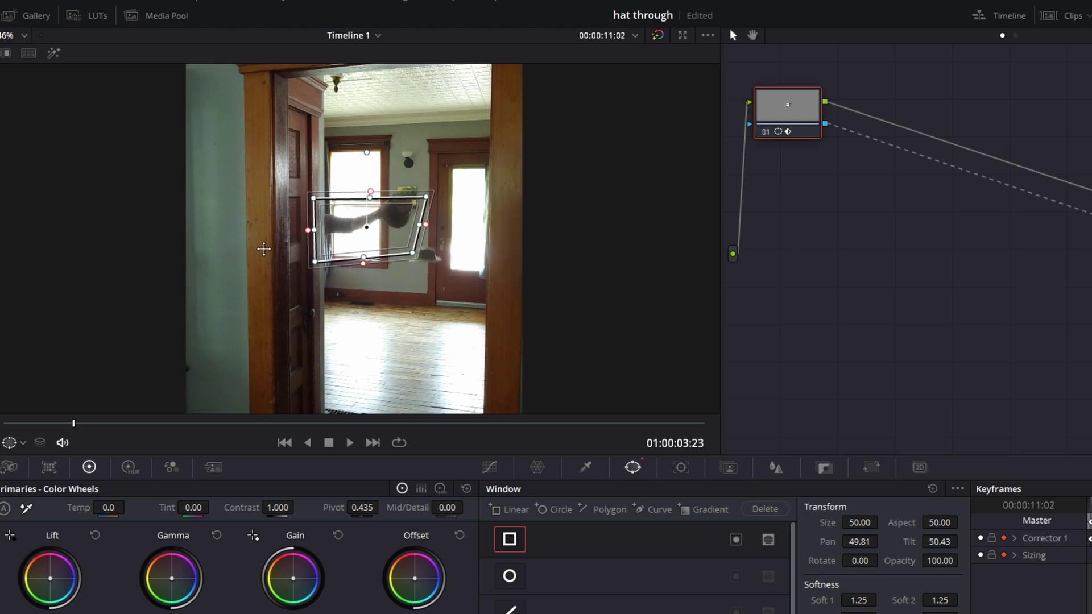
key(Left)
key(Left)
key(Left)
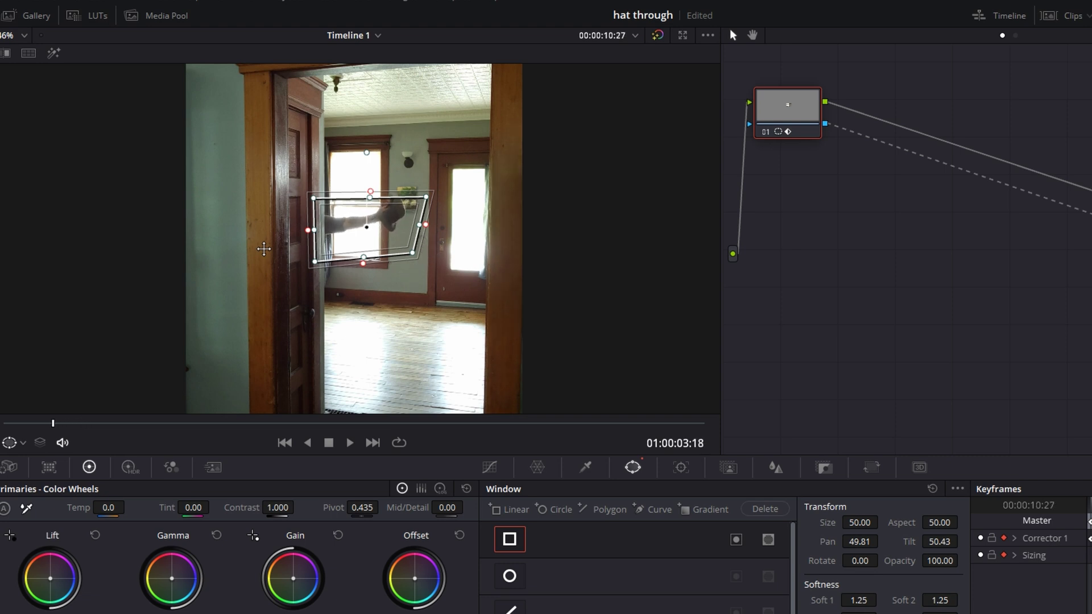
key(Left)
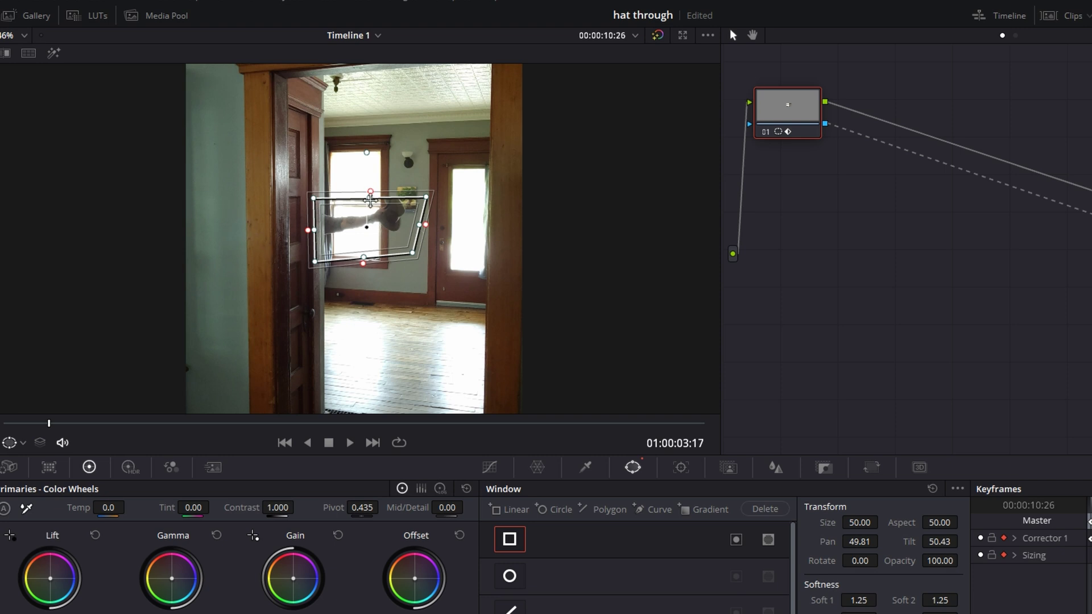
- At 01:00:03:17 raise the mask's top edge and pull out its bottom-right corner
drag(371, 200, 370, 193)
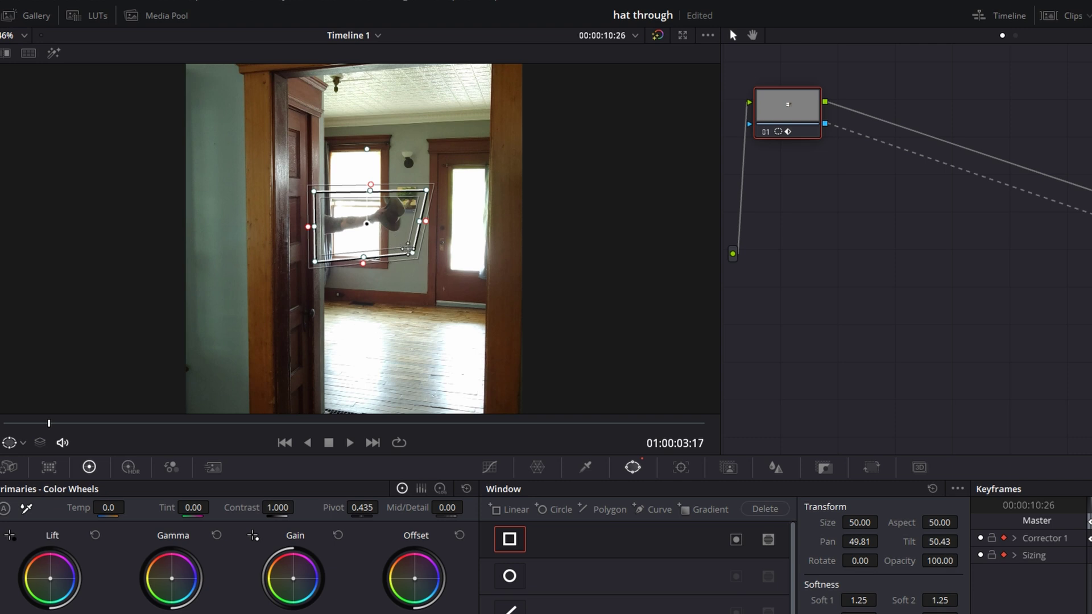
key(Right)
key(Right)
key(Right)
key(Right)
drag(412, 255, 431, 269)
key(Right)
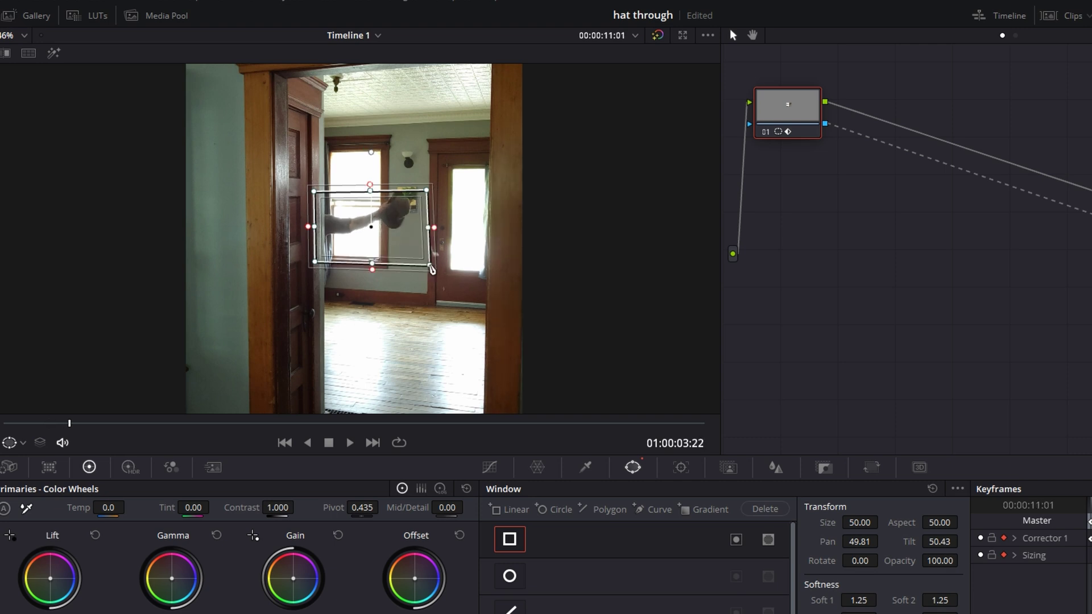
- Stretch the polygon mask's bottom-right corner toward the frame bottom and pull its lower-left corner down and out
drag(432, 269, 542, 458)
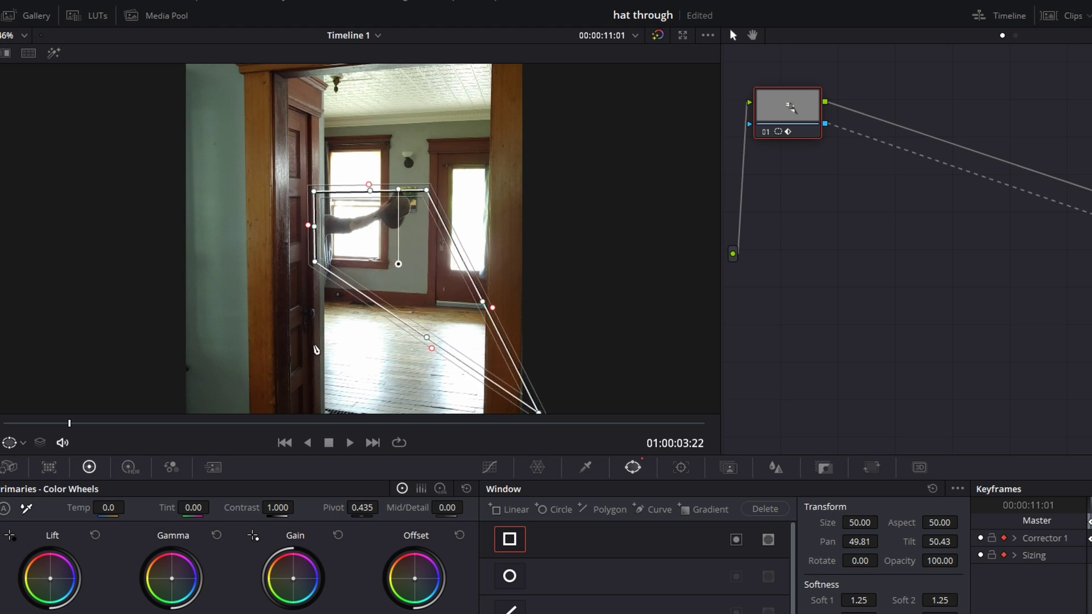
scroll(315, 350, down, 3)
scroll(315, 349, down, 4)
scroll(315, 350, up, 2)
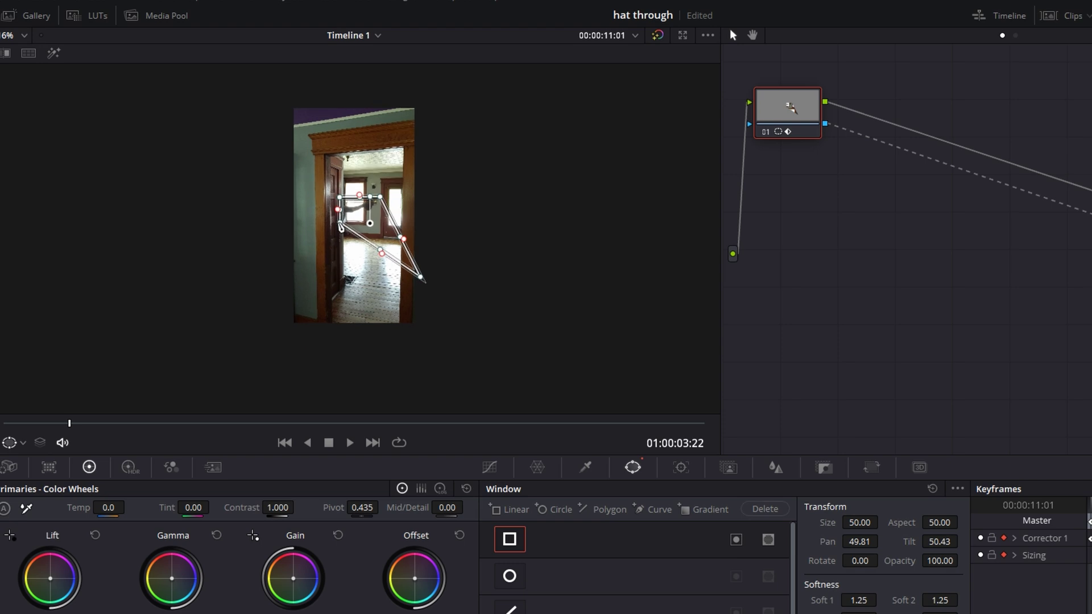
drag(341, 228, 281, 337)
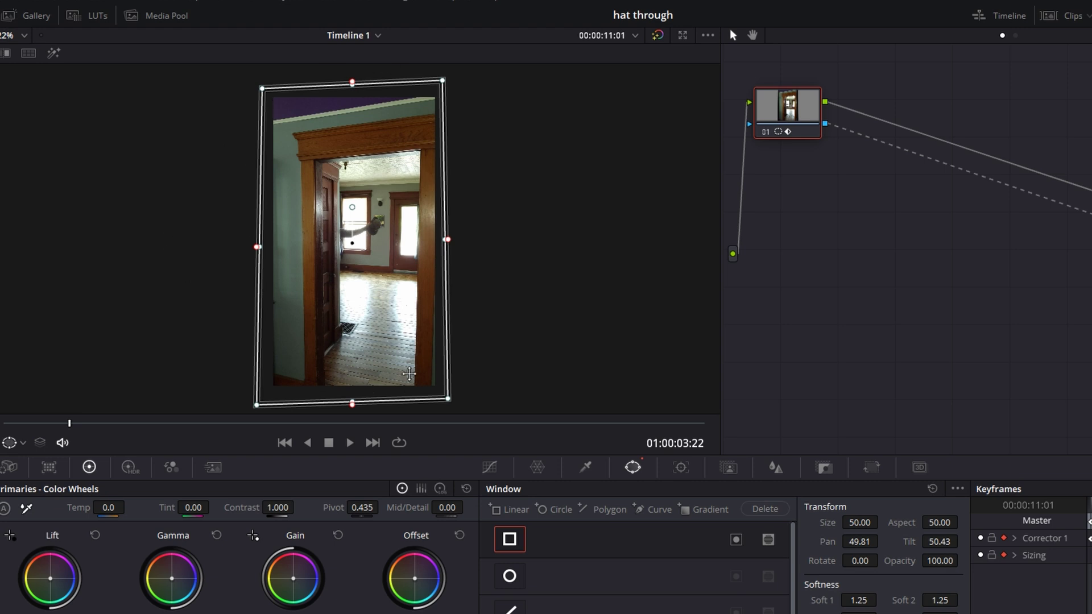
- On the Edit page, play the hat toss twice from about 2 seconds, then deselect the V2 clip
key(shift+4)
click(364, 437)
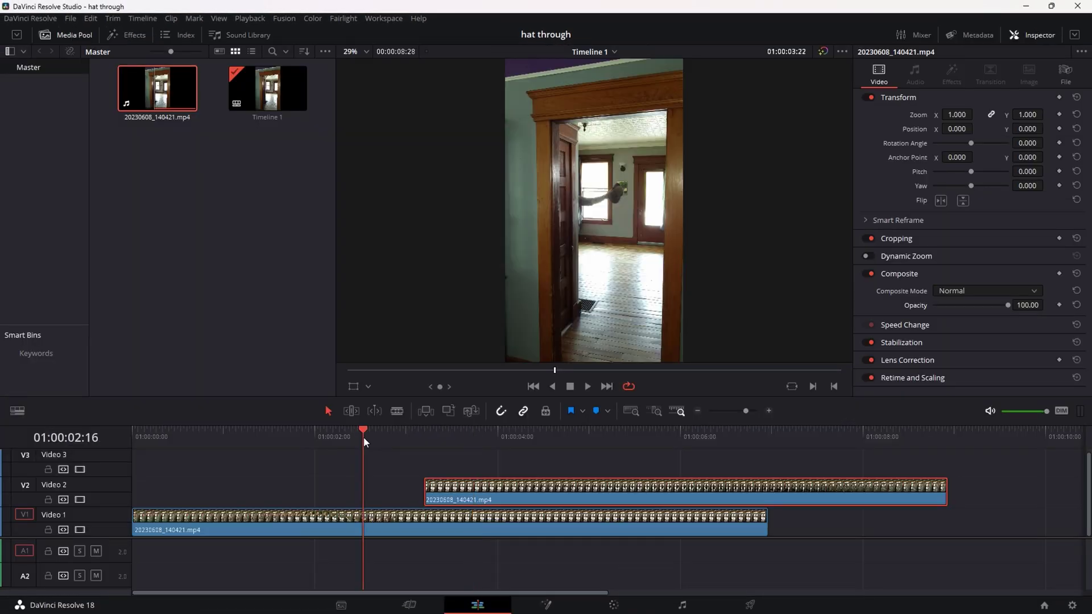
key(space)
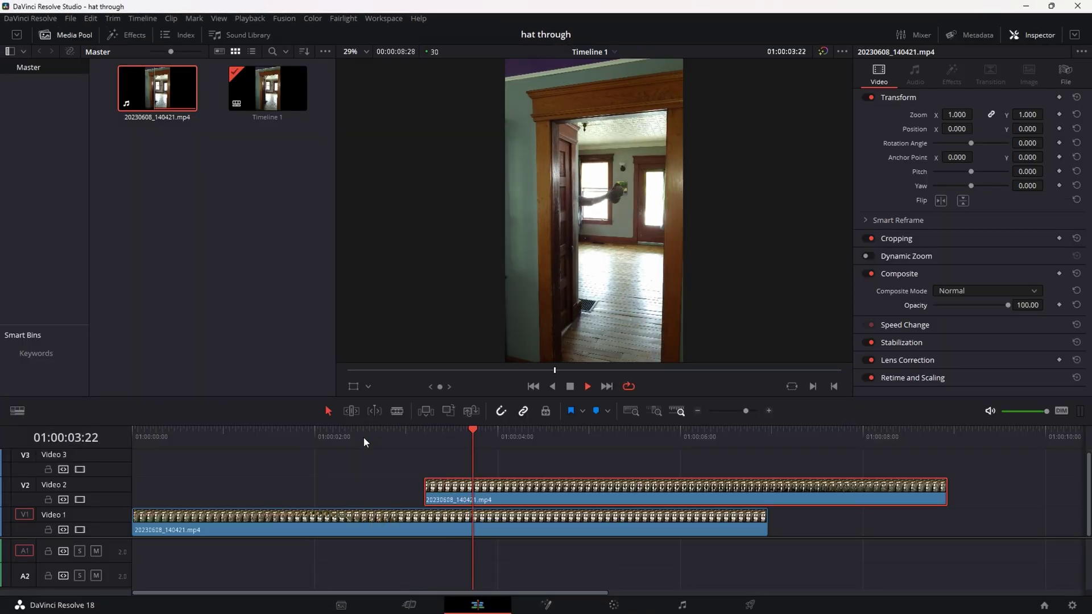
key(space)
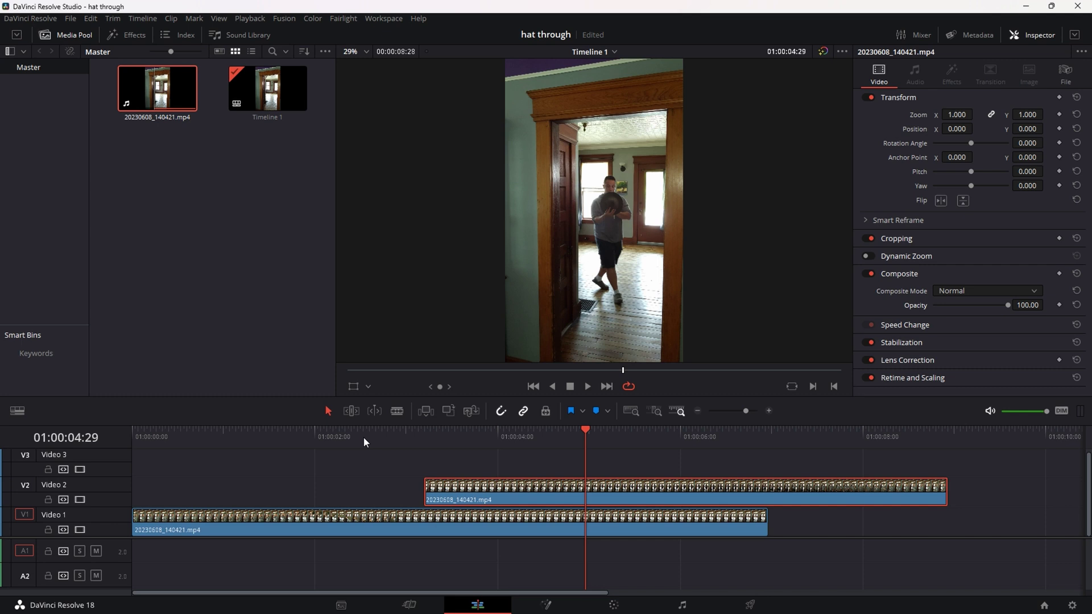
click(364, 437)
key(space)
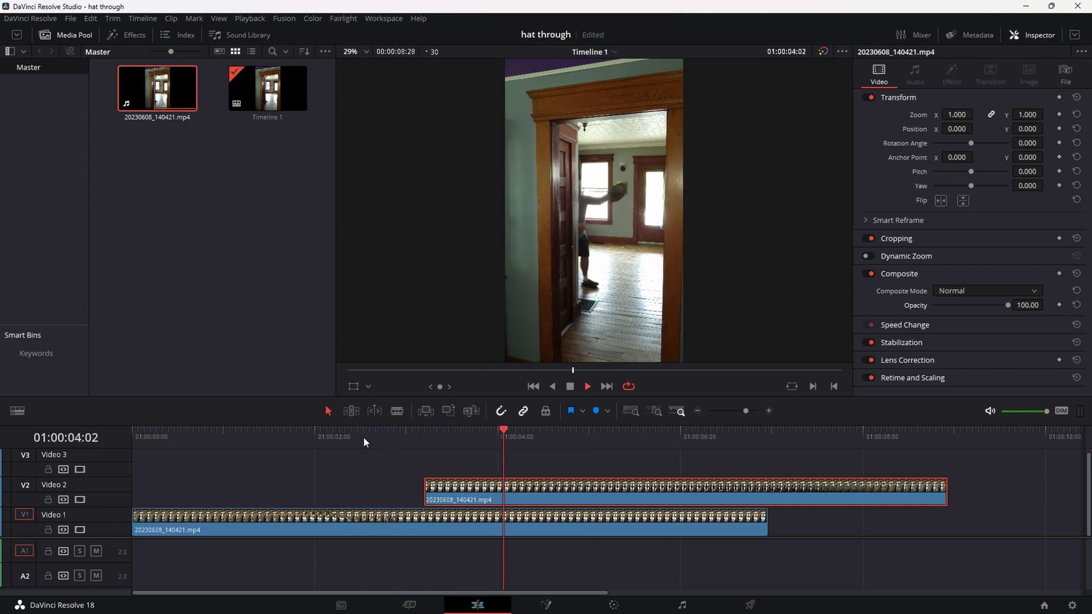
key(space)
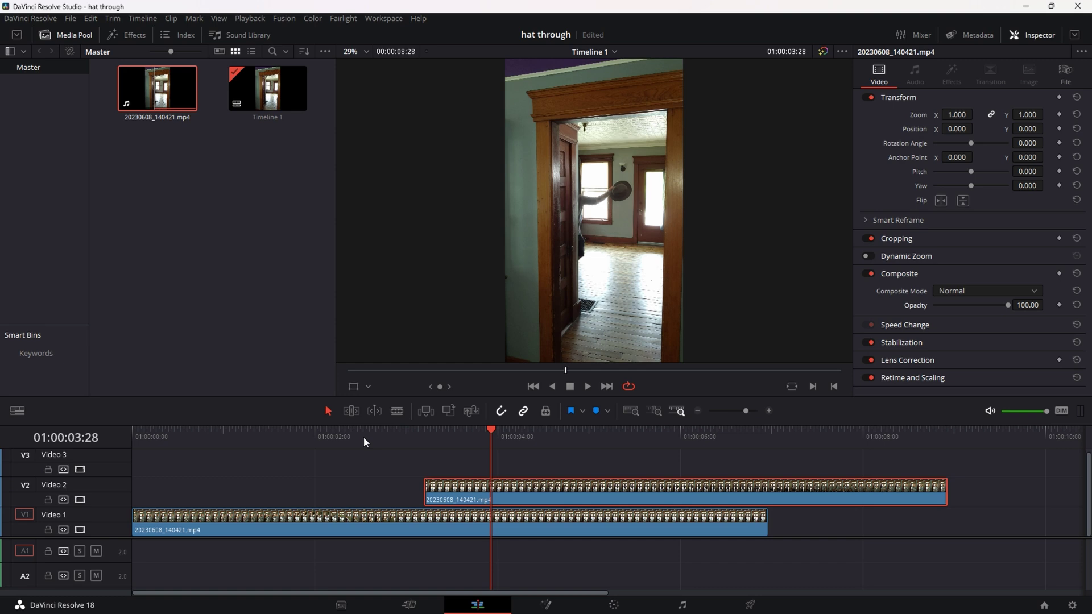
click(364, 458)
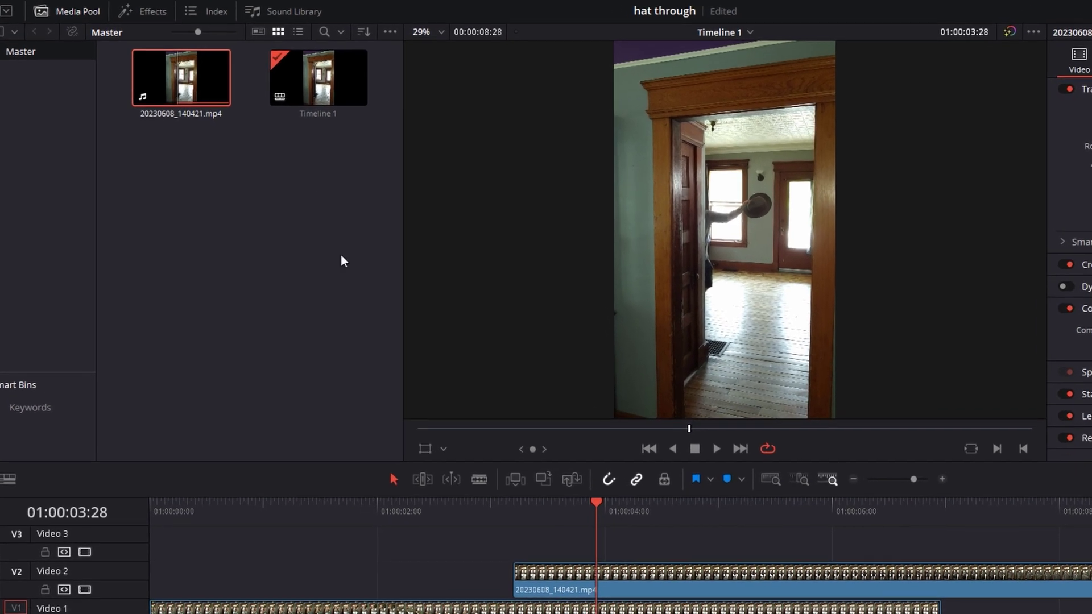
- Drag an Adjustment Clip from Toolbox > Effects onto V3 and extend it to end with V2
click(147, 13)
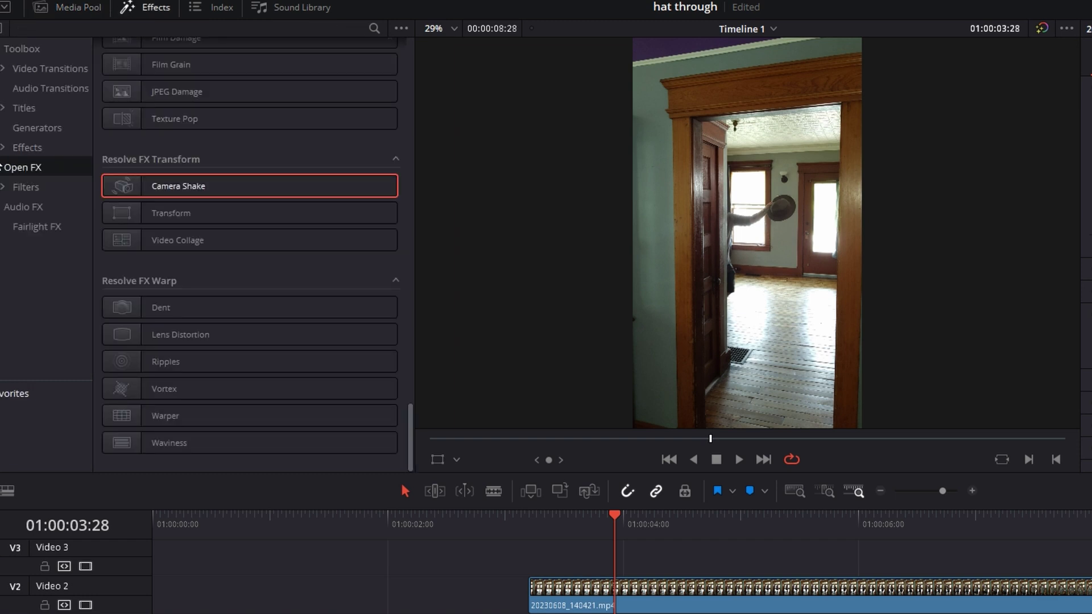
click(19, 150)
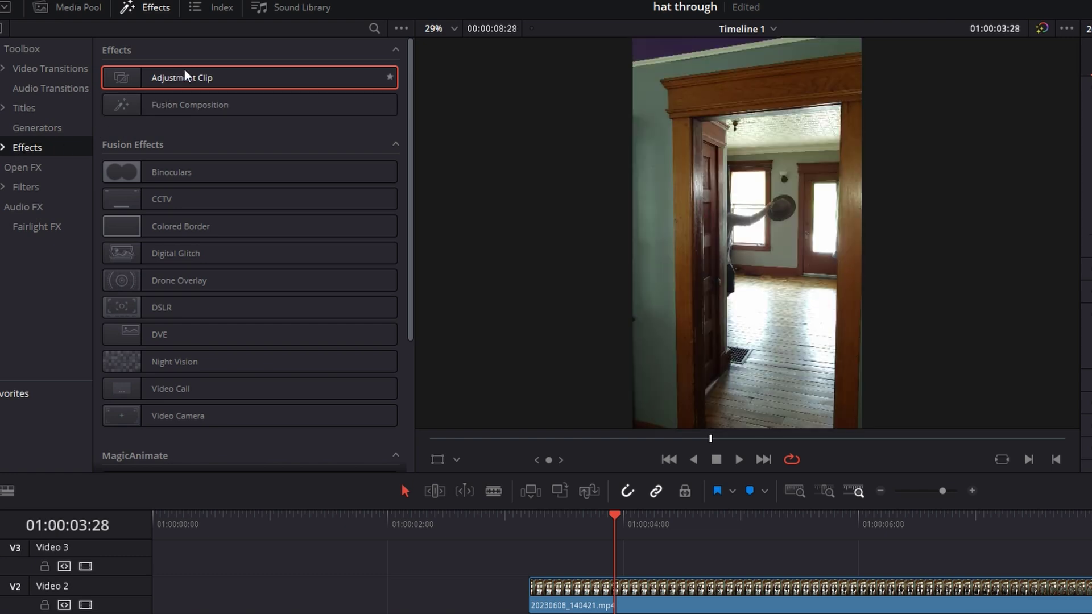
drag(189, 82, 143, 510)
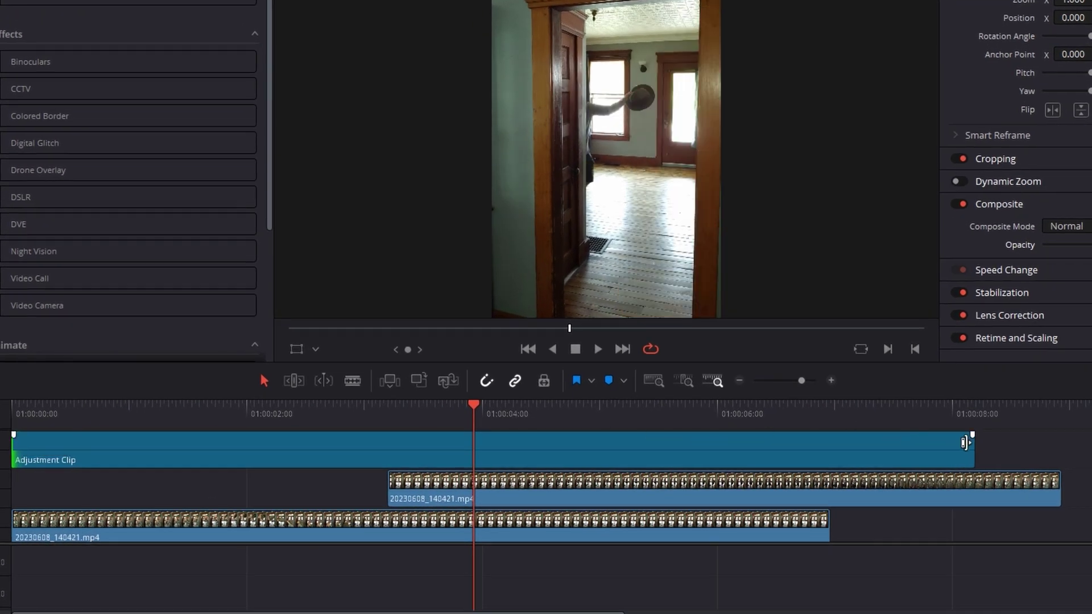
drag(972, 444, 1061, 444)
click(389, 422)
drag(390, 426, 411, 411)
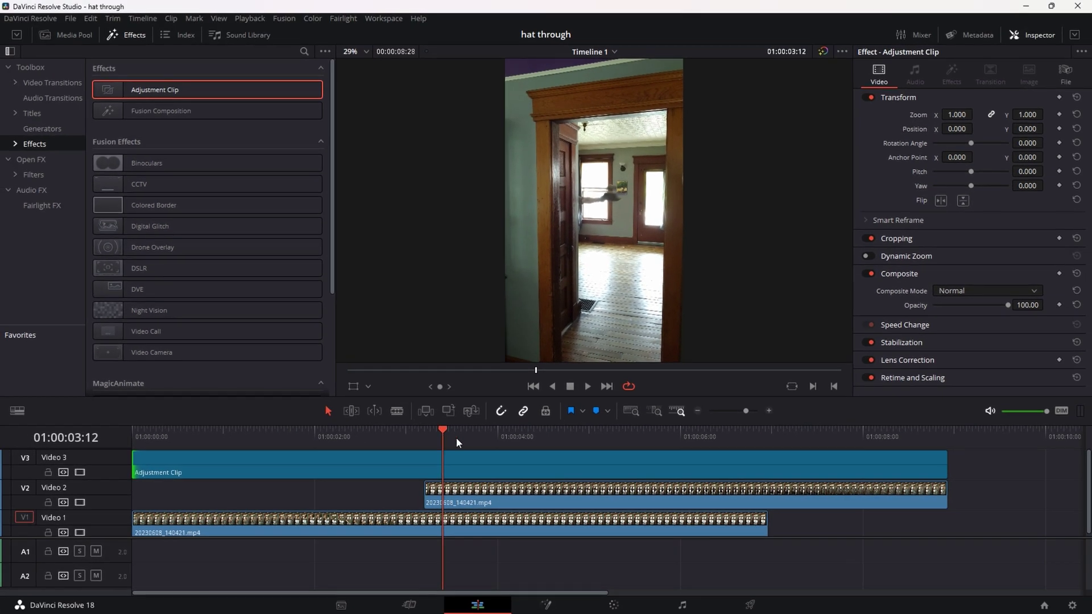
- Apply Open FX Camera Shake to the V3 Adjustment Clip and show its settings in the Inspector
click(483, 474)
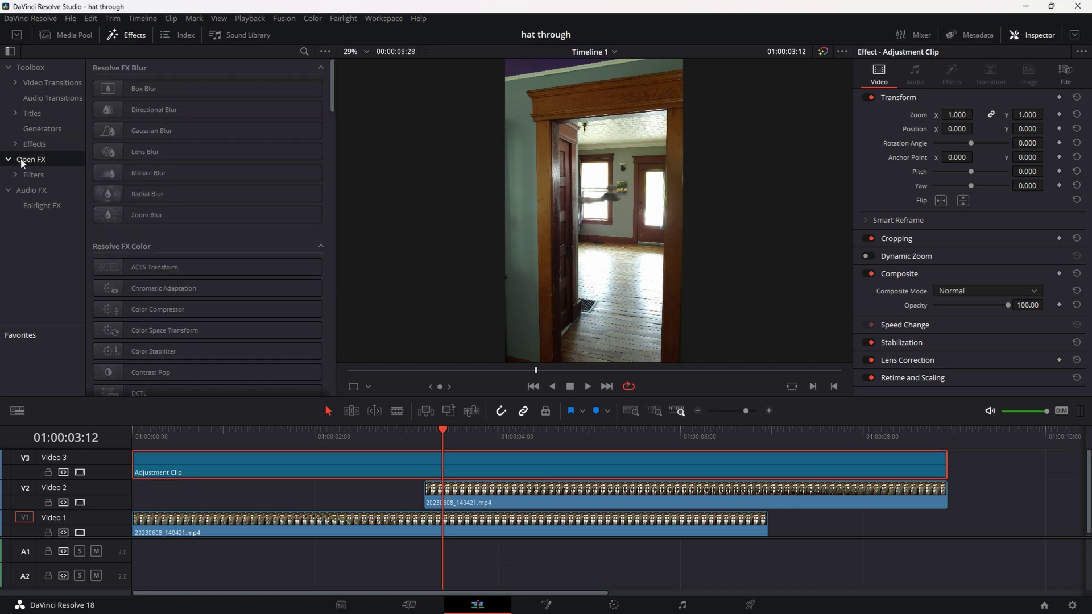
scroll(178, 320, down, 15)
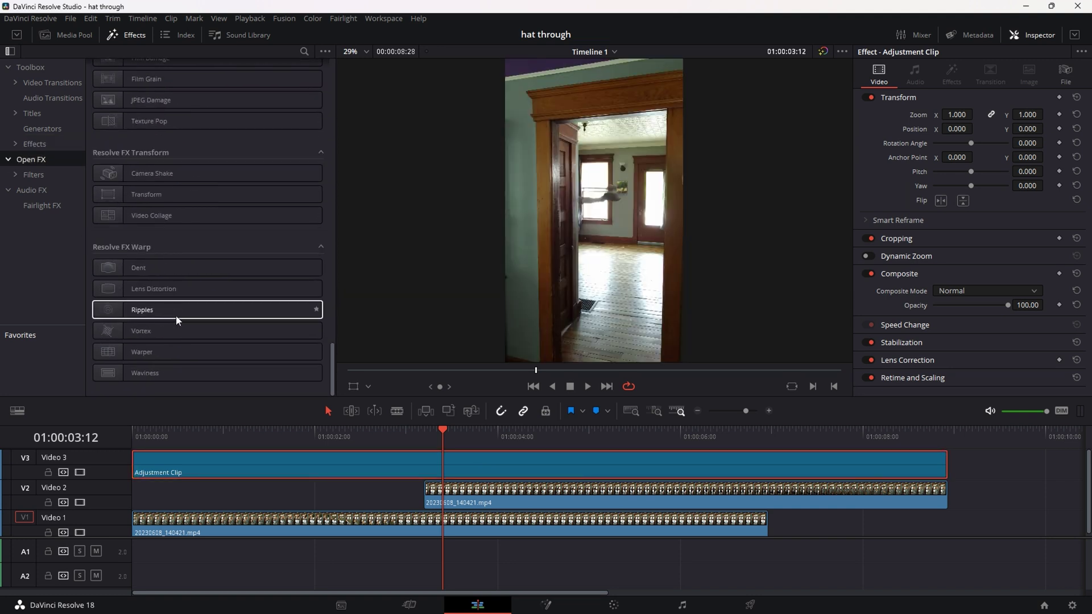
drag(153, 173, 442, 469)
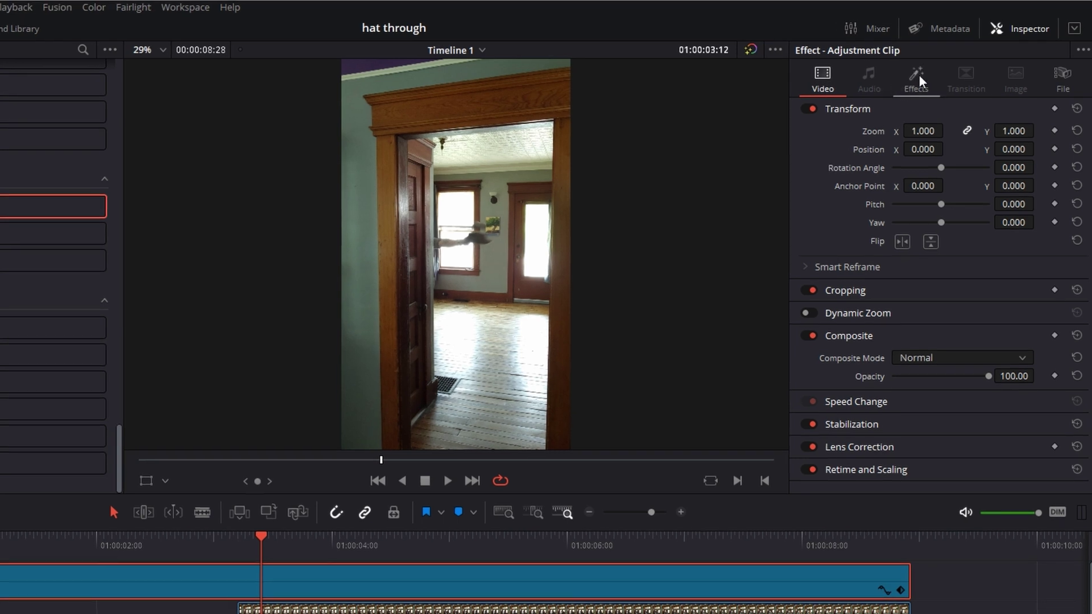
click(920, 76)
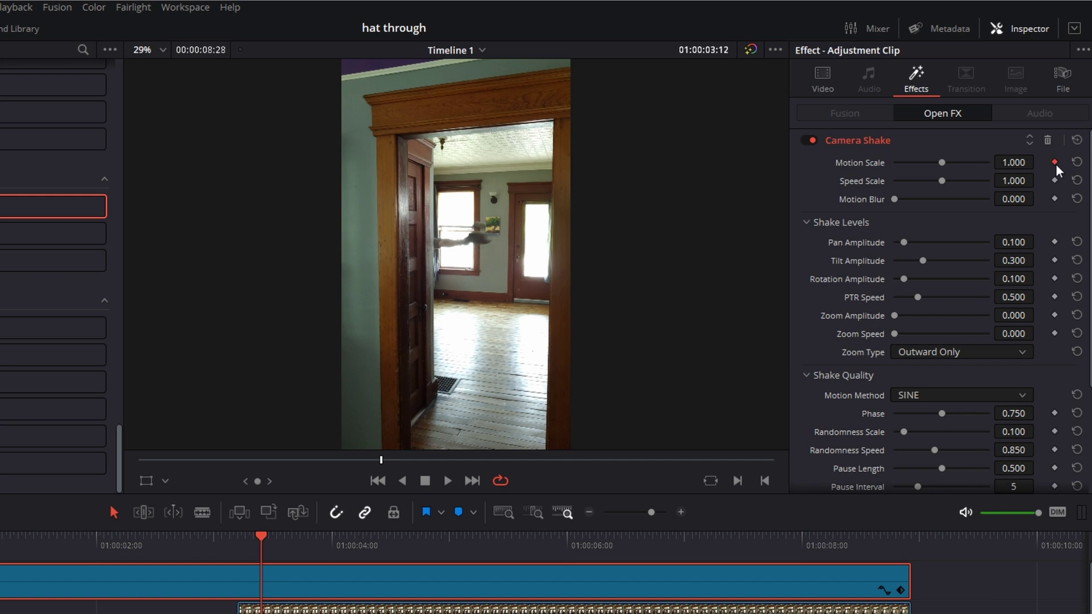
- Keyframe Camera Shake's Motion Scale at 1.000, then drag it to 0.000 at 01:00:04:01
click(941, 165)
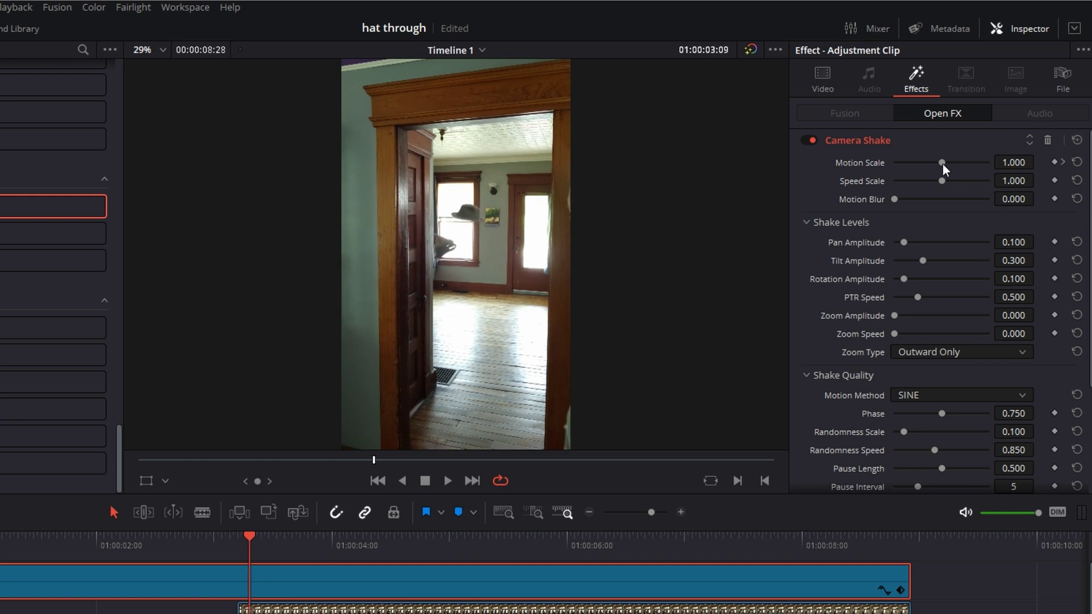
drag(942, 163, 767, 159)
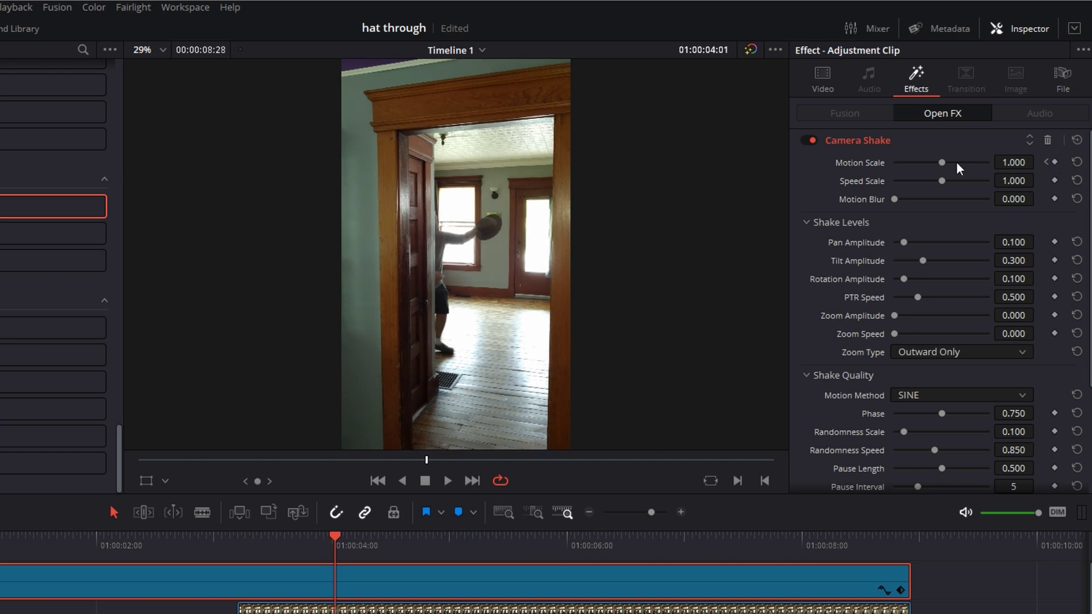
drag(938, 163, 801, 160)
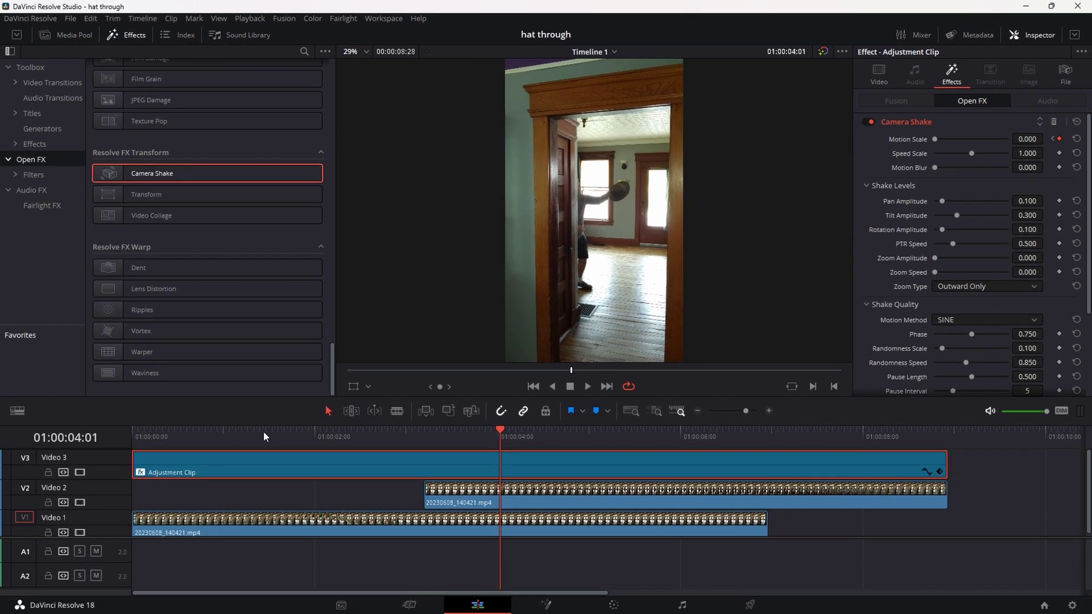
- Play the shaking section from near the timeline start, then go to the Deliver page
click(264, 433)
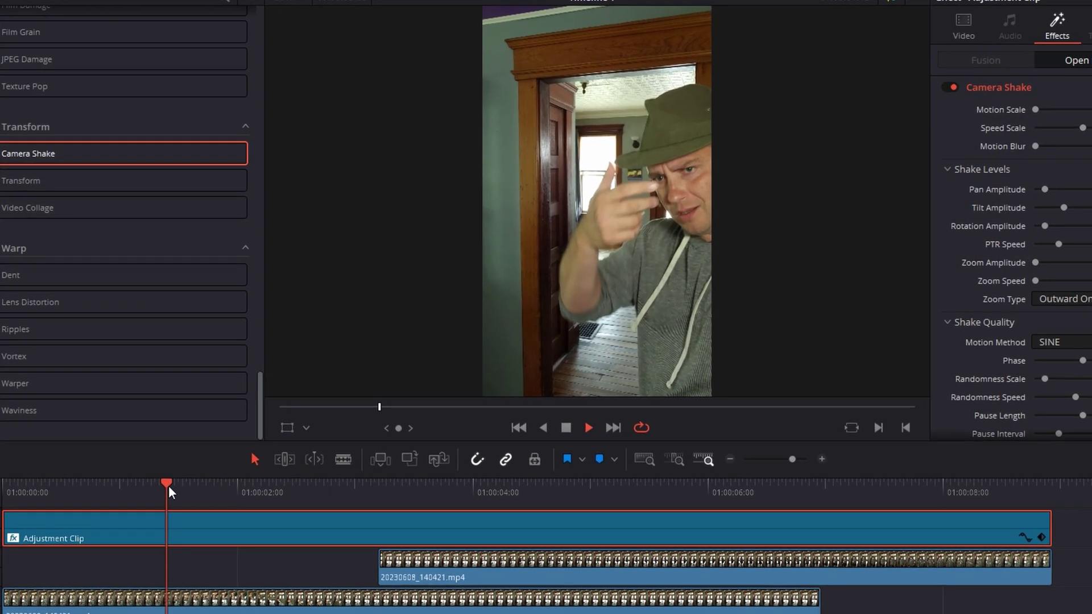
key(space)
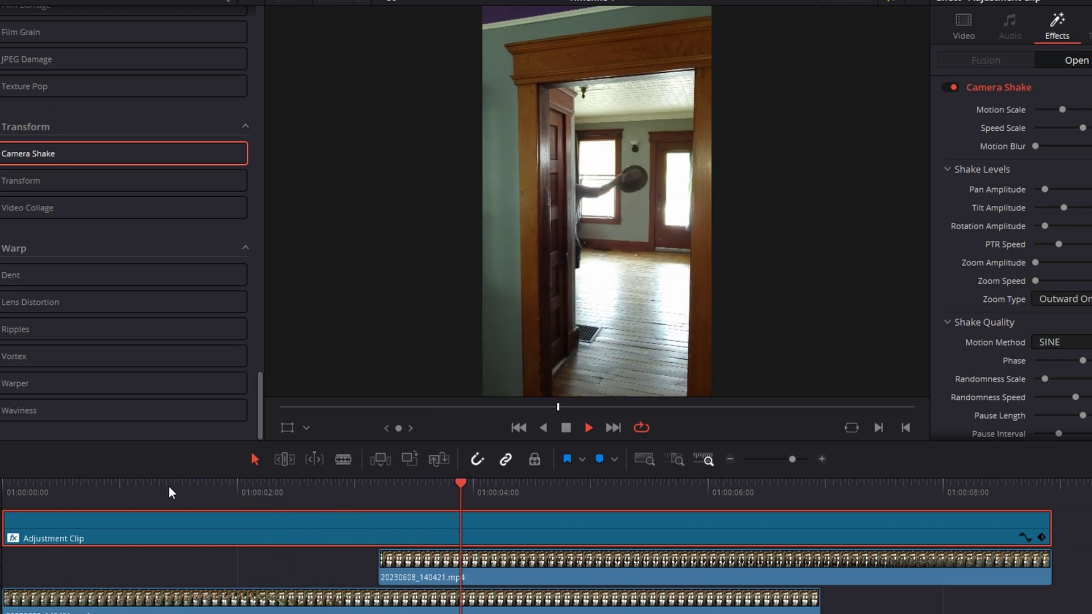
key(space)
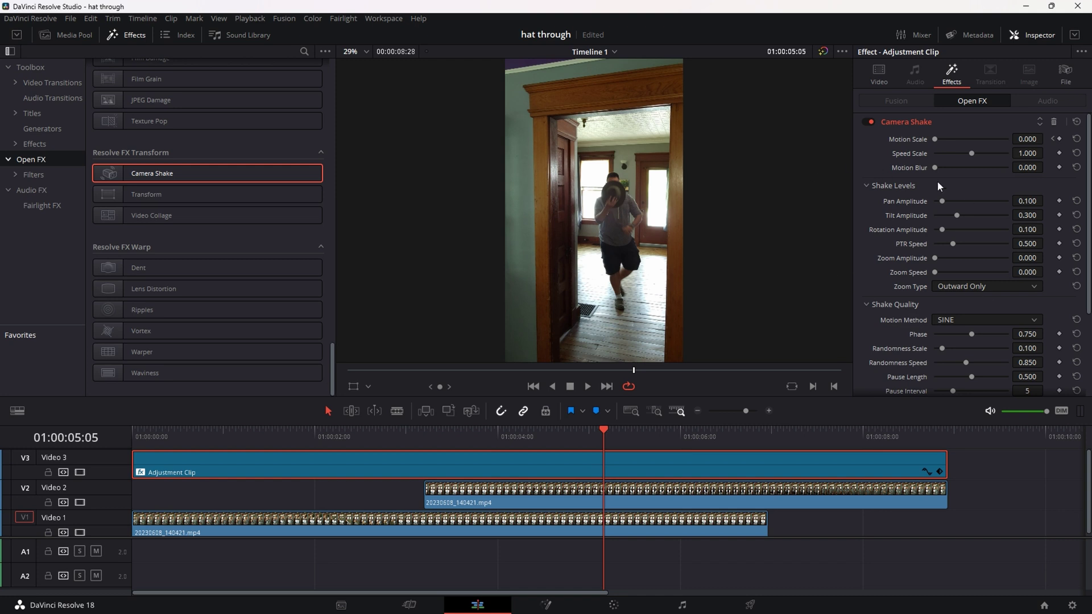
click(747, 606)
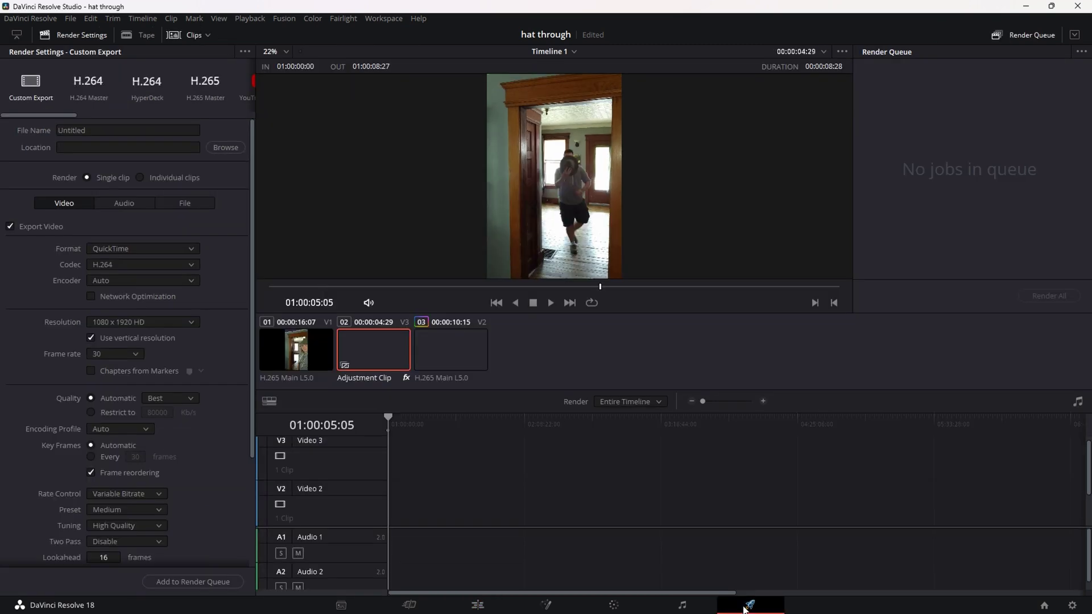